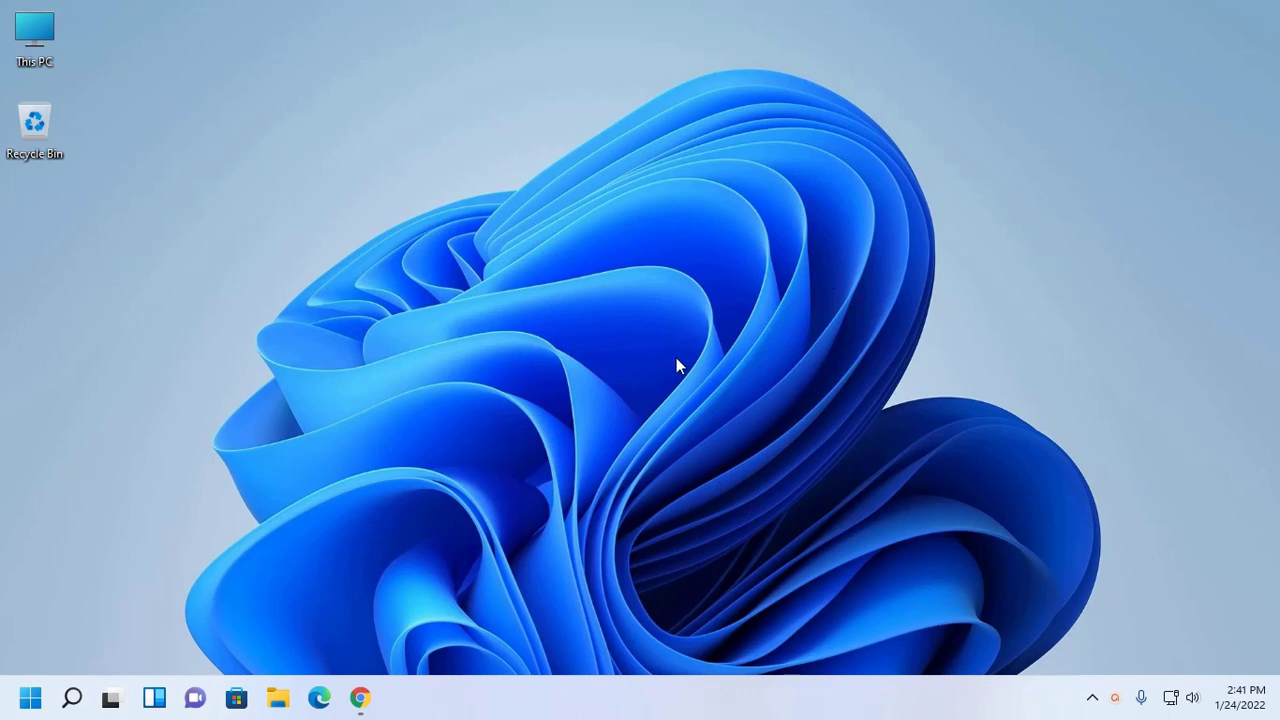
- List the JDK 17.0.2 Windows downloads on Oracle's page and highlight the 152.43 MB x64 Installer
{"action": "left_click", "coordinate": [376, 699]}
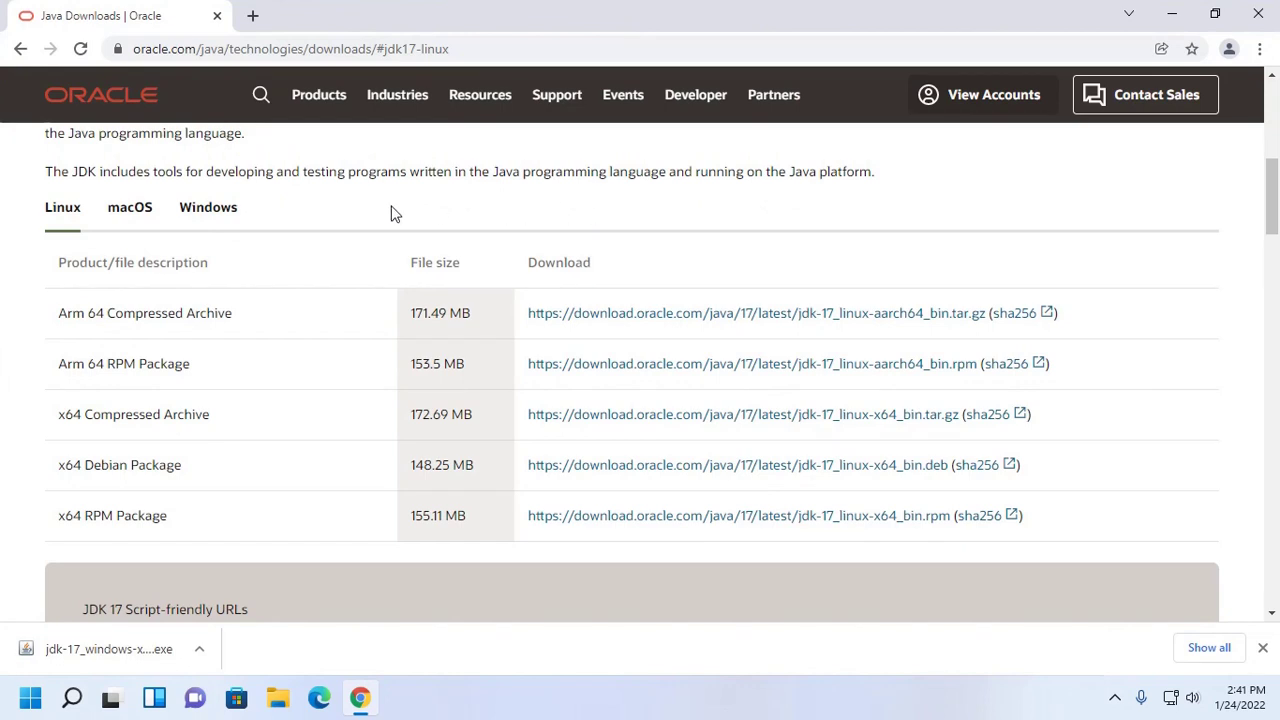
{"action": "scroll", "coordinate": [391, 214], "scroll_direction": "up", "scroll_amount": 6}
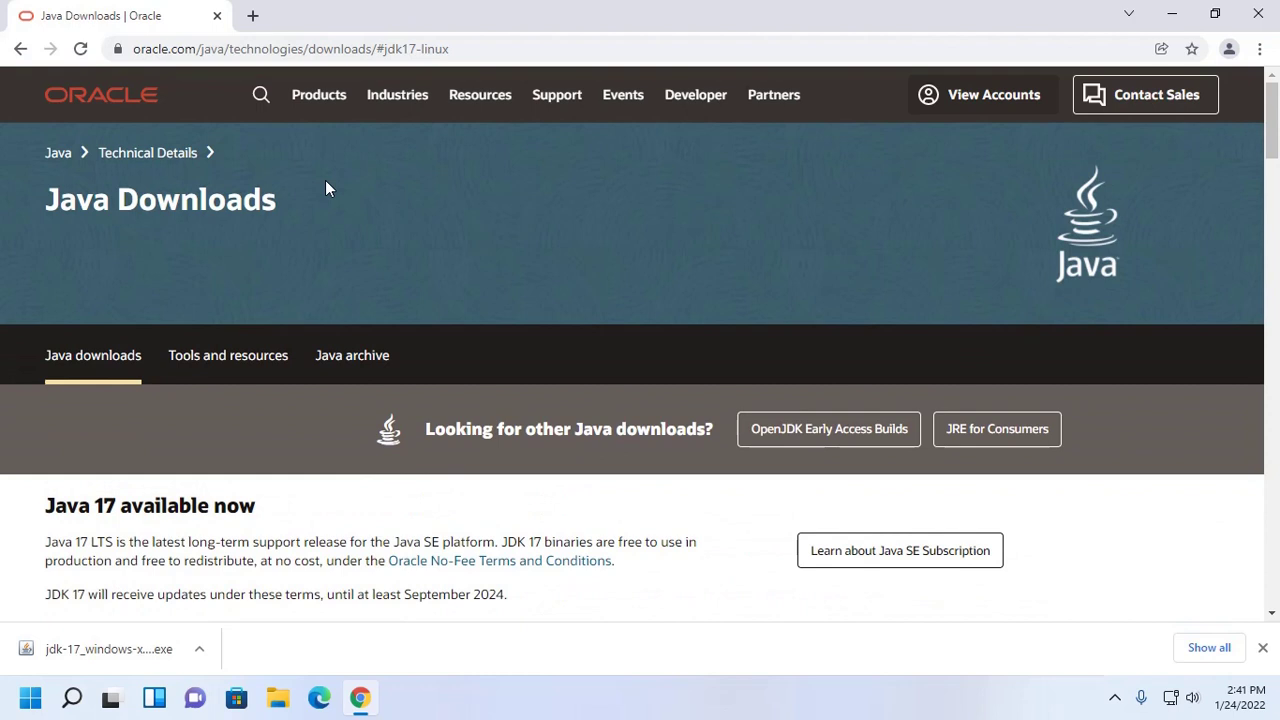
{"action": "scroll", "coordinate": [326, 189], "scroll_direction": "down", "scroll_amount": 5}
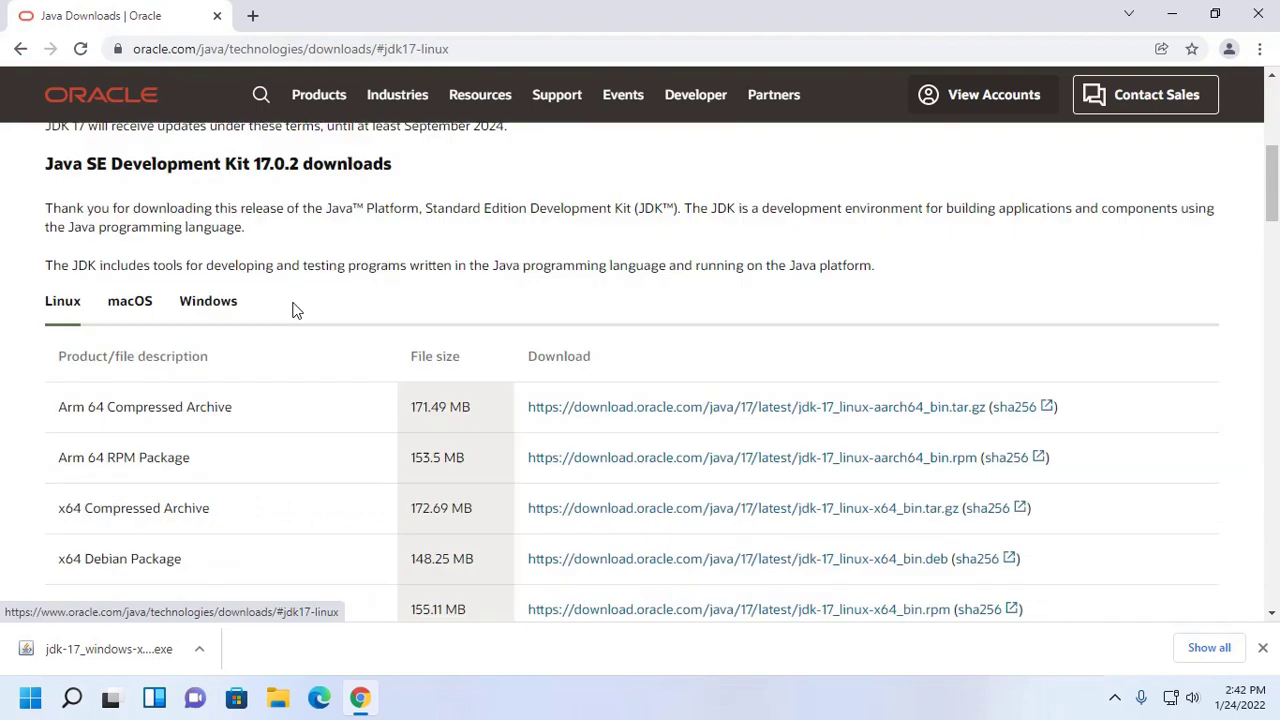
{"action": "left_click", "coordinate": [205, 305]}
{"action": "scroll", "coordinate": [386, 294], "scroll_direction": "down", "scroll_amount": 2}
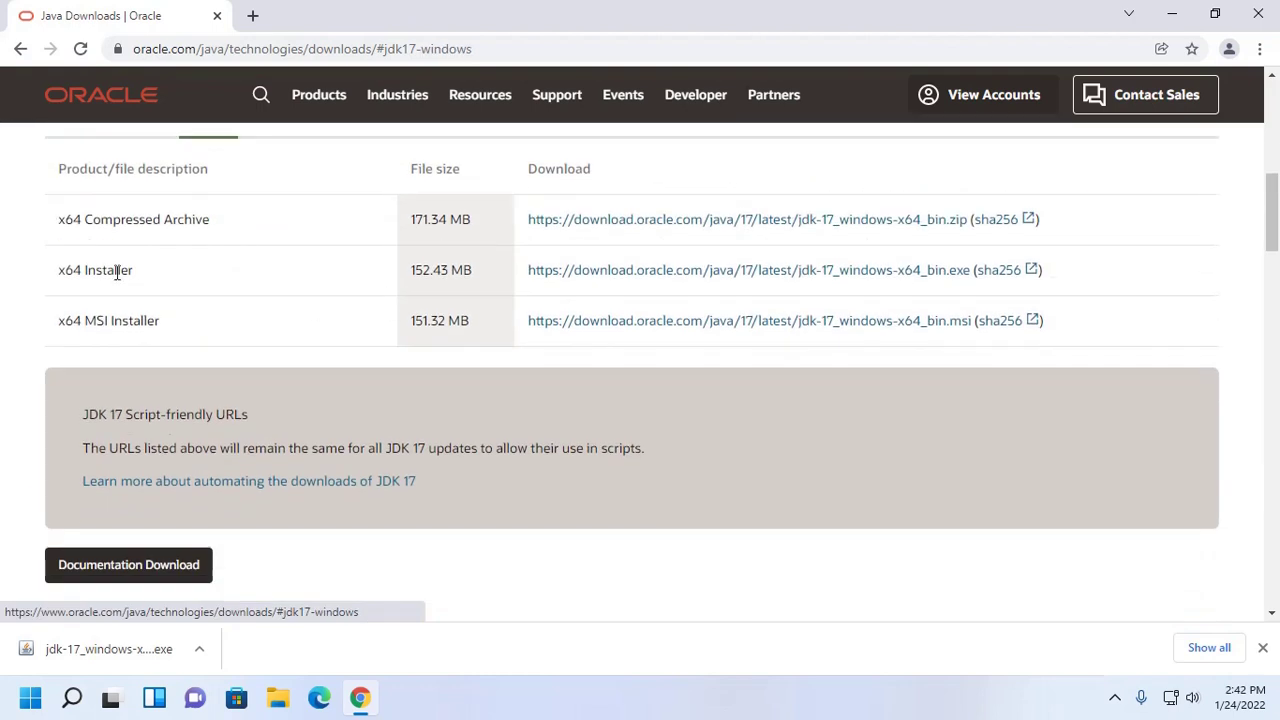
{"action": "left_click_drag", "start_coordinate": [59, 270], "coordinate": [135, 272]}
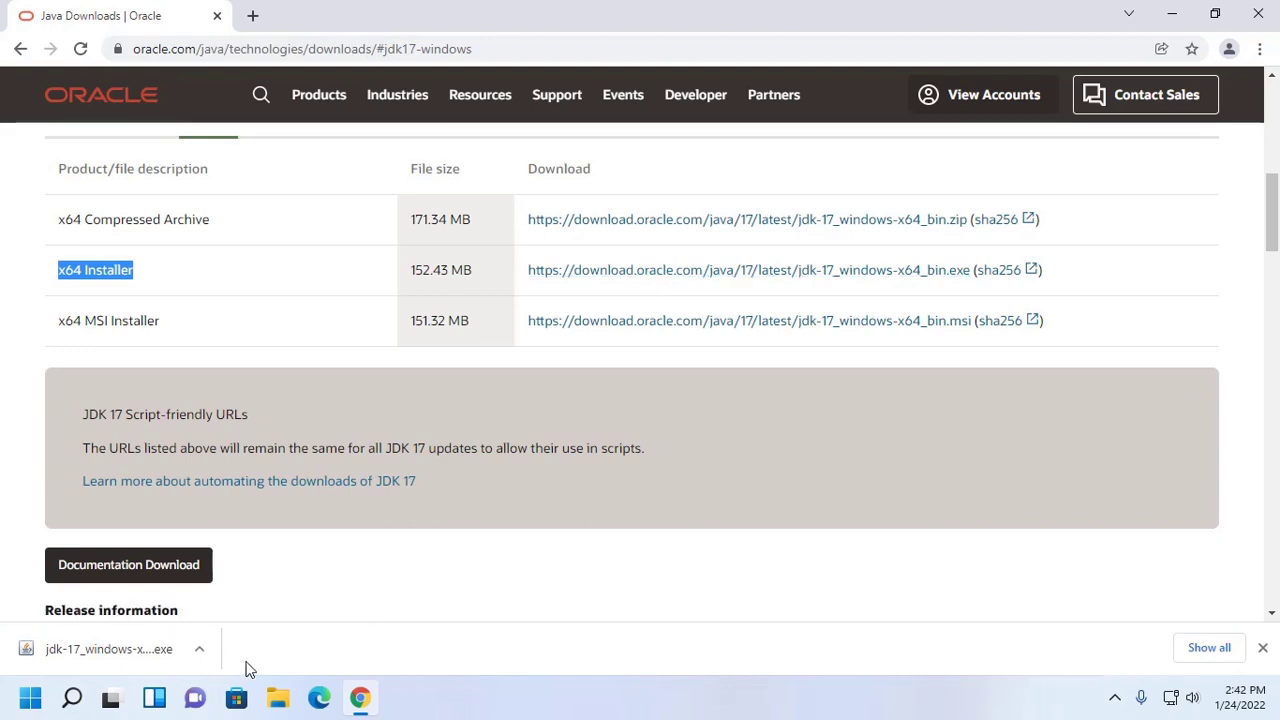
- Run jdk-17_windows-x64_bin from This PC's Downloads folder to start the JDK setup wizard
{"action": "left_click", "coordinate": [1173, 14]}
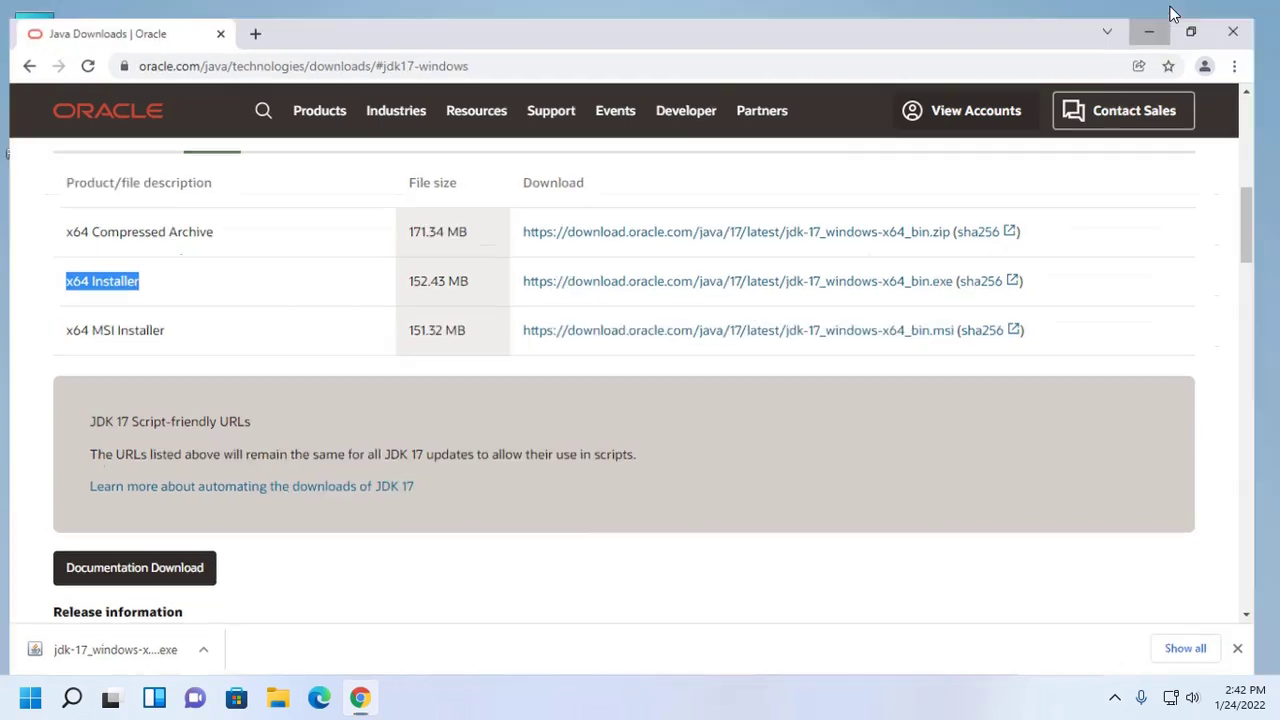
{"action": "double_click", "coordinate": [59, 52]}
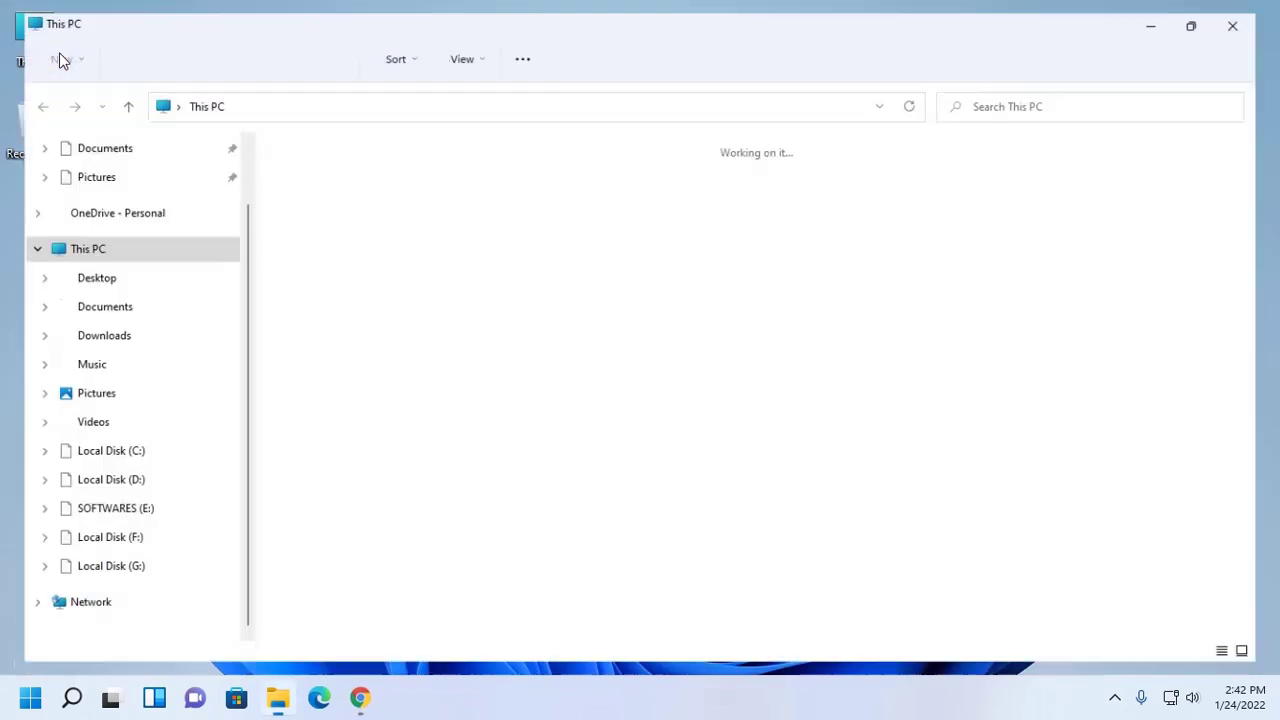
{"action": "left_click", "coordinate": [82, 335]}
{"action": "left_click", "coordinate": [352, 198]}
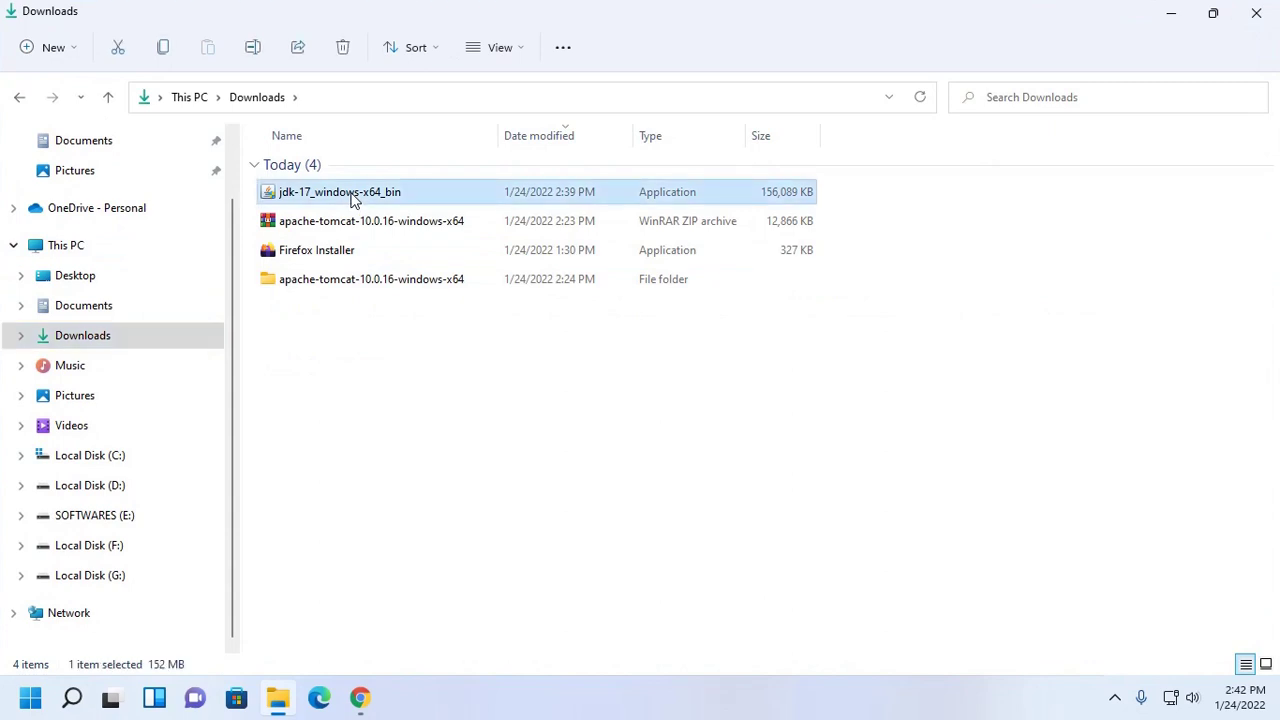
{"action": "right_click", "coordinate": [352, 198]}
{"action": "left_click", "coordinate": [430, 255]}
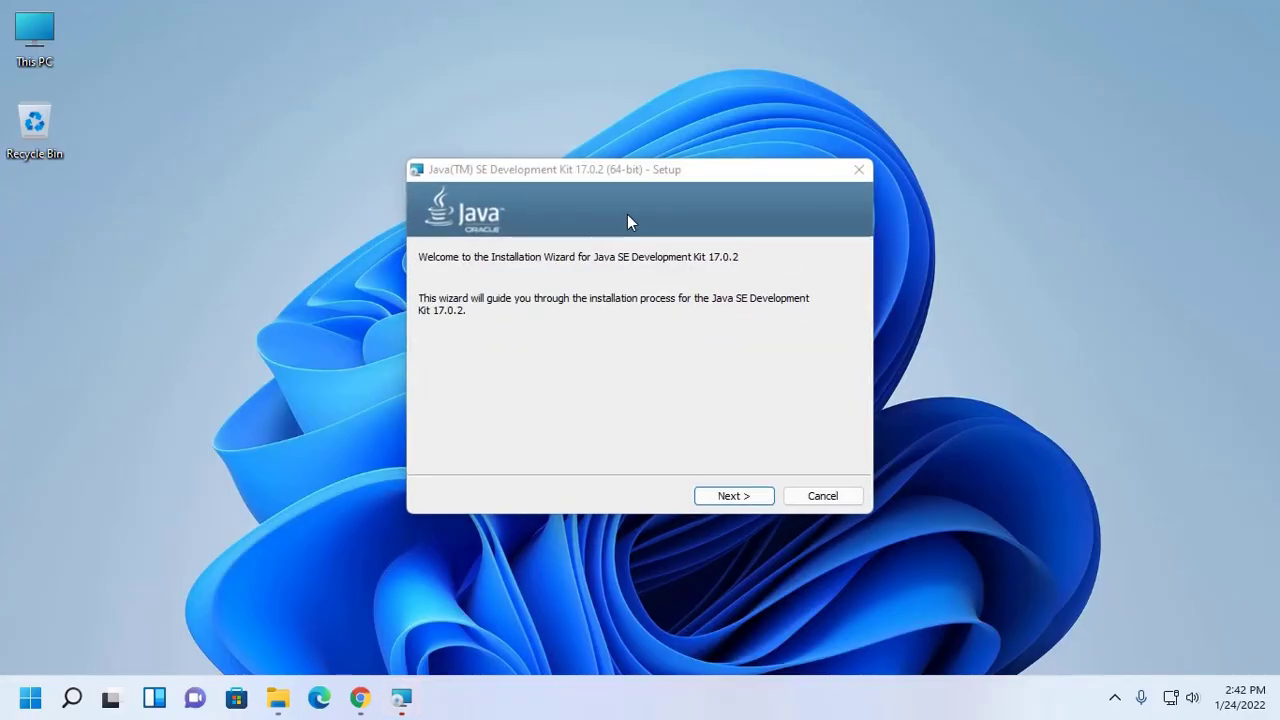
- Install JDK 17.0.2 into the default C:\Program Files\Java\jdk-17.0.2\ folder and close setup
{"action": "left_click_drag", "start_coordinate": [665, 172], "coordinate": [598, 109]}
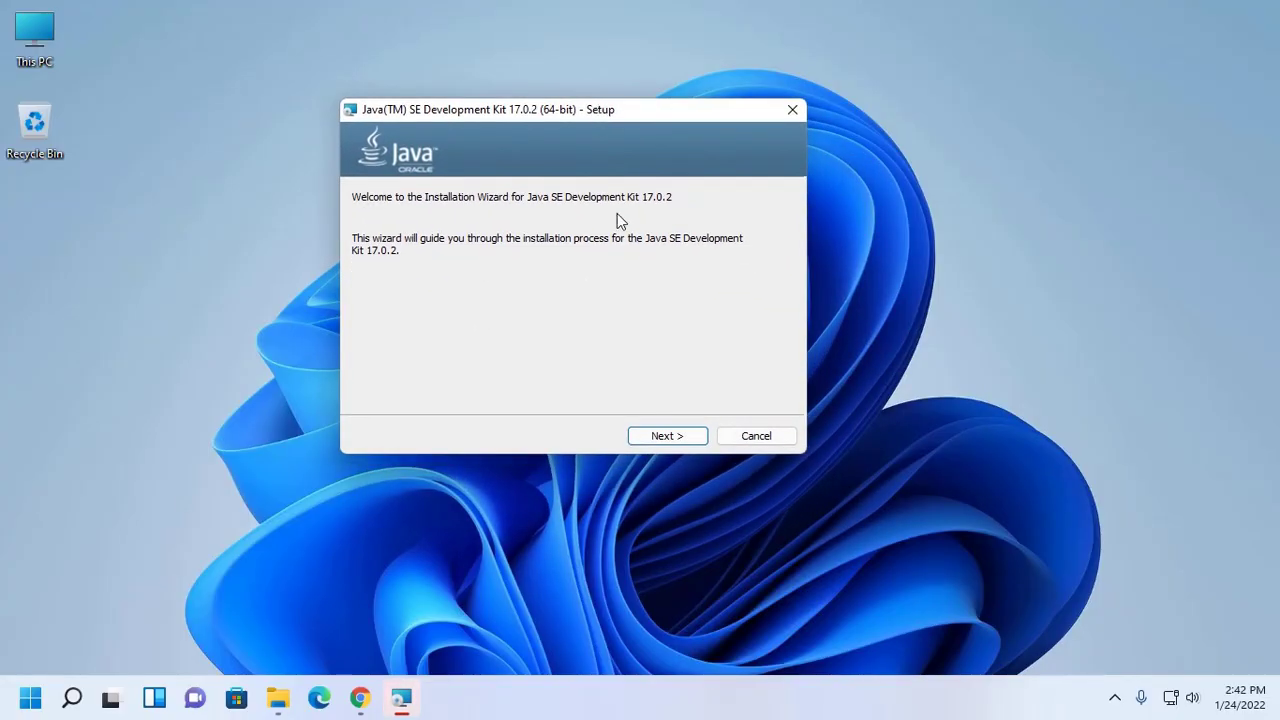
{"action": "left_click", "coordinate": [667, 436]}
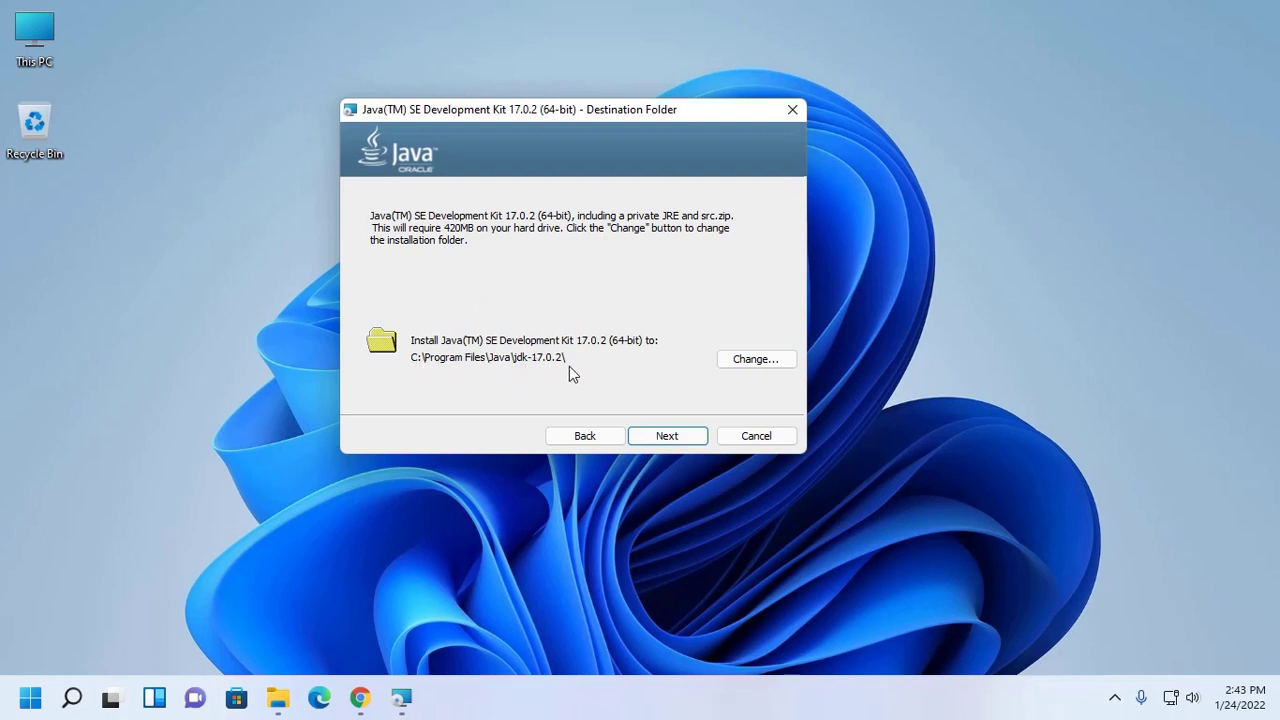
{"action": "left_click", "coordinate": [744, 358]}
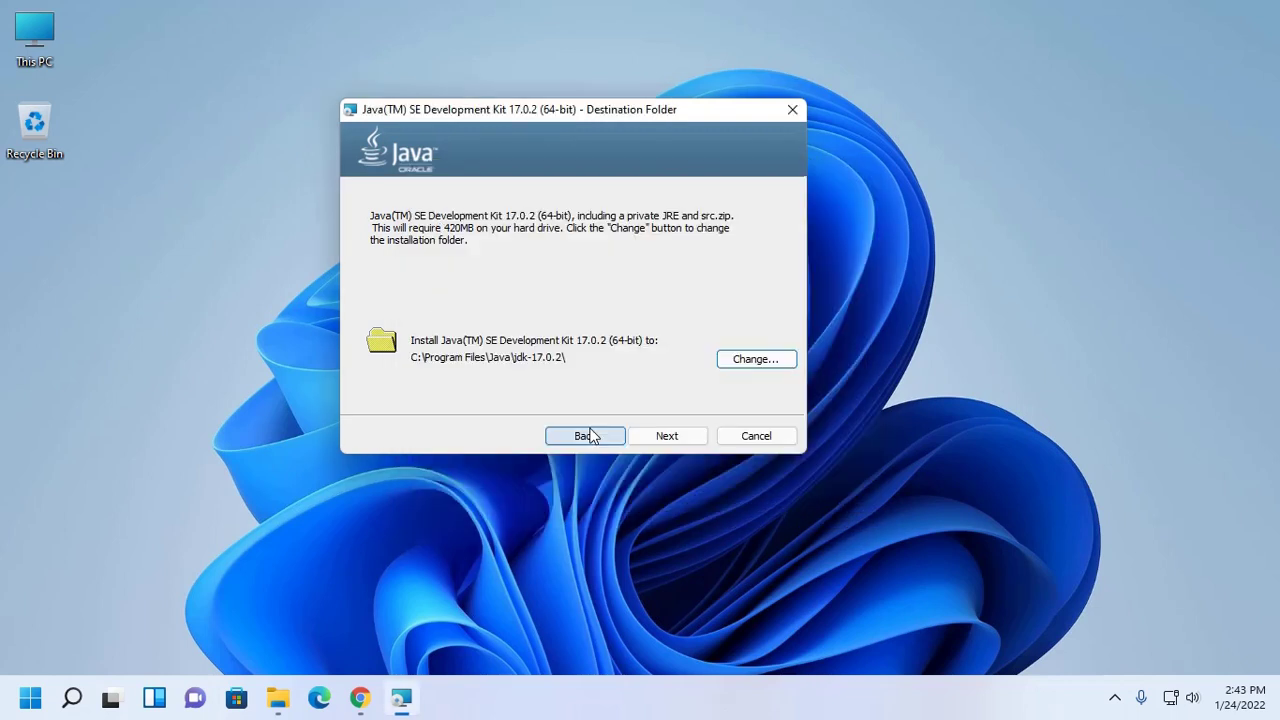
{"action": "left_click", "coordinate": [668, 438]}
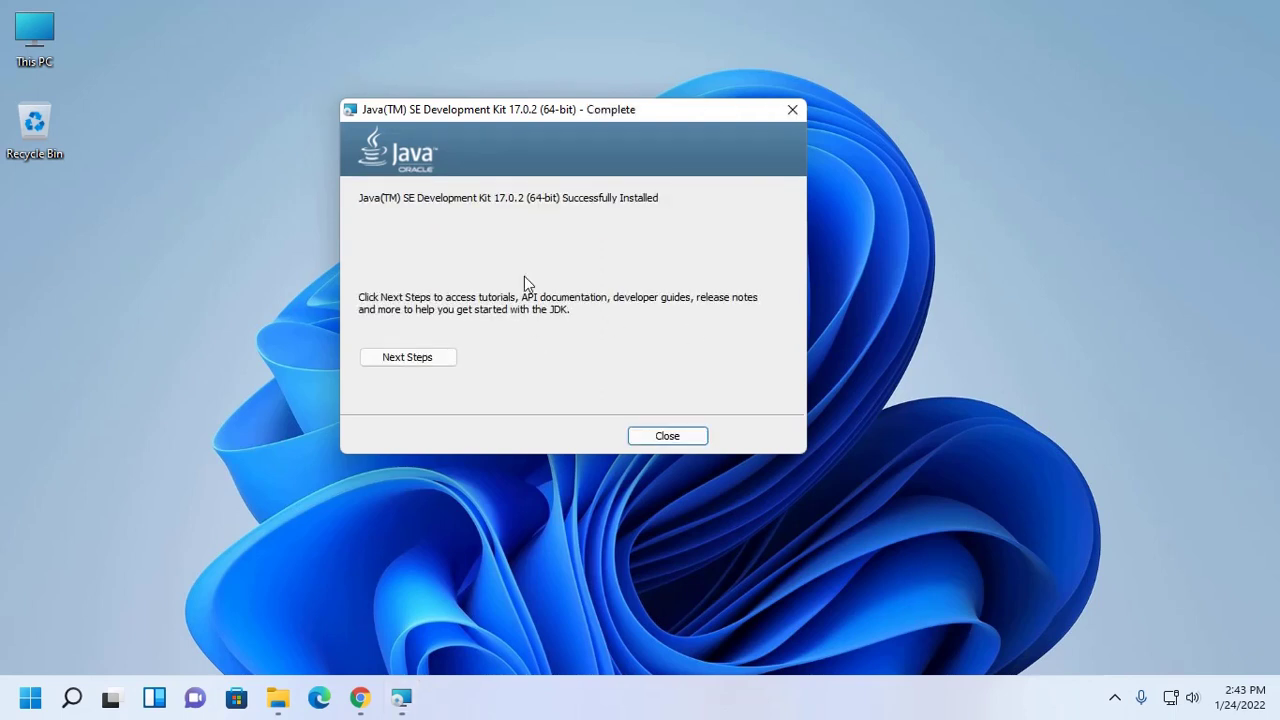
{"action": "left_click", "coordinate": [667, 437]}
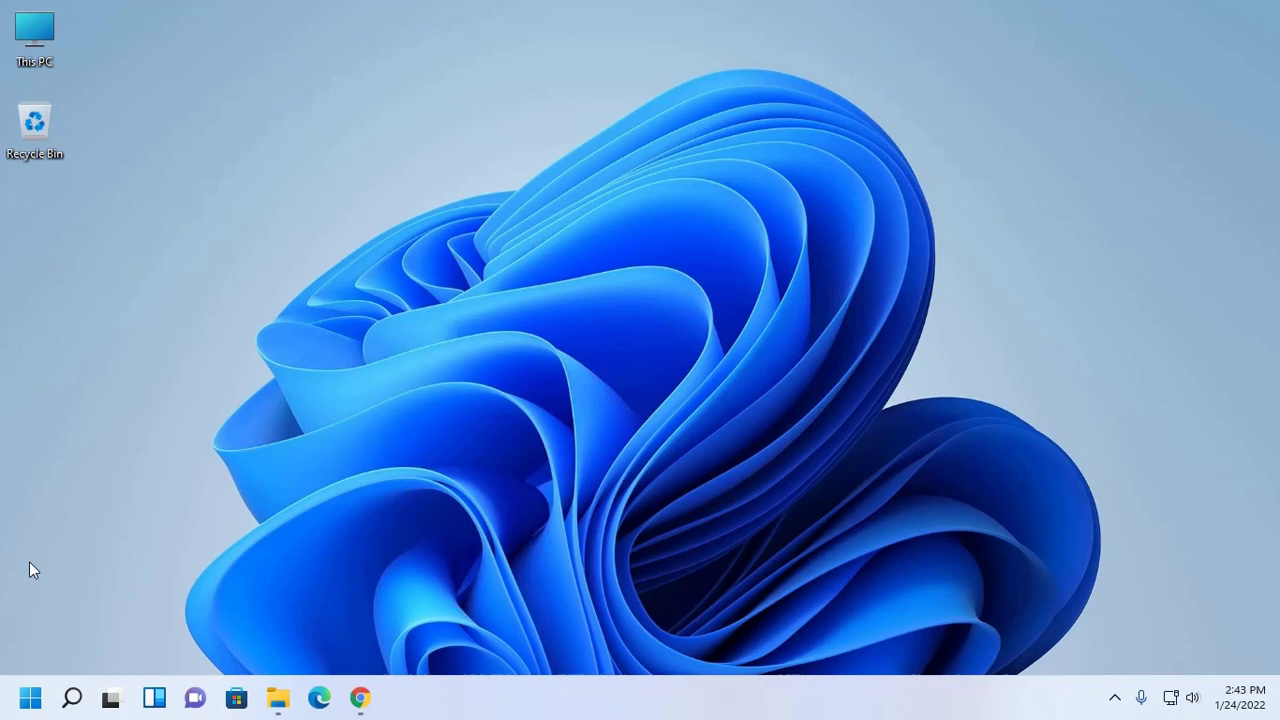
- Open Command Prompt, run java --version to confirm java 17.0.2 LTS, and maximize the window
{"action": "left_click", "coordinate": [30, 700]}
{"action": "type", "text": "cmd"}
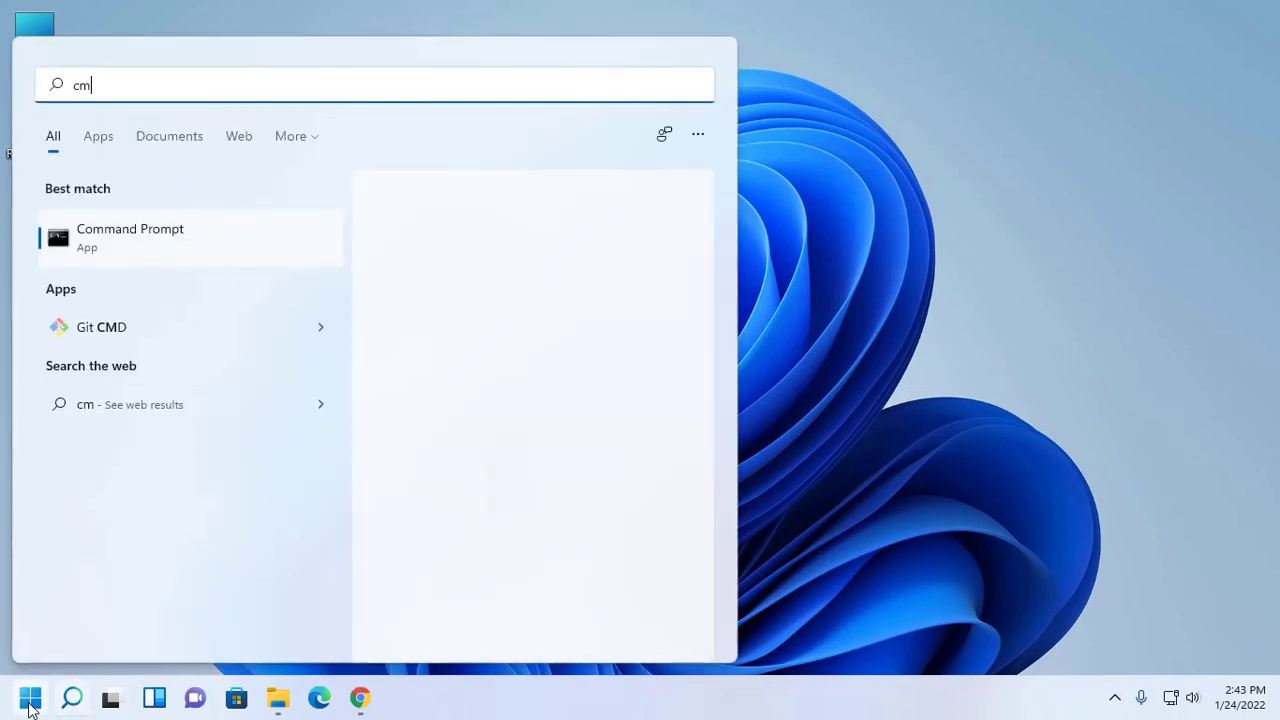
{"action": "left_click", "coordinate": [125, 232]}
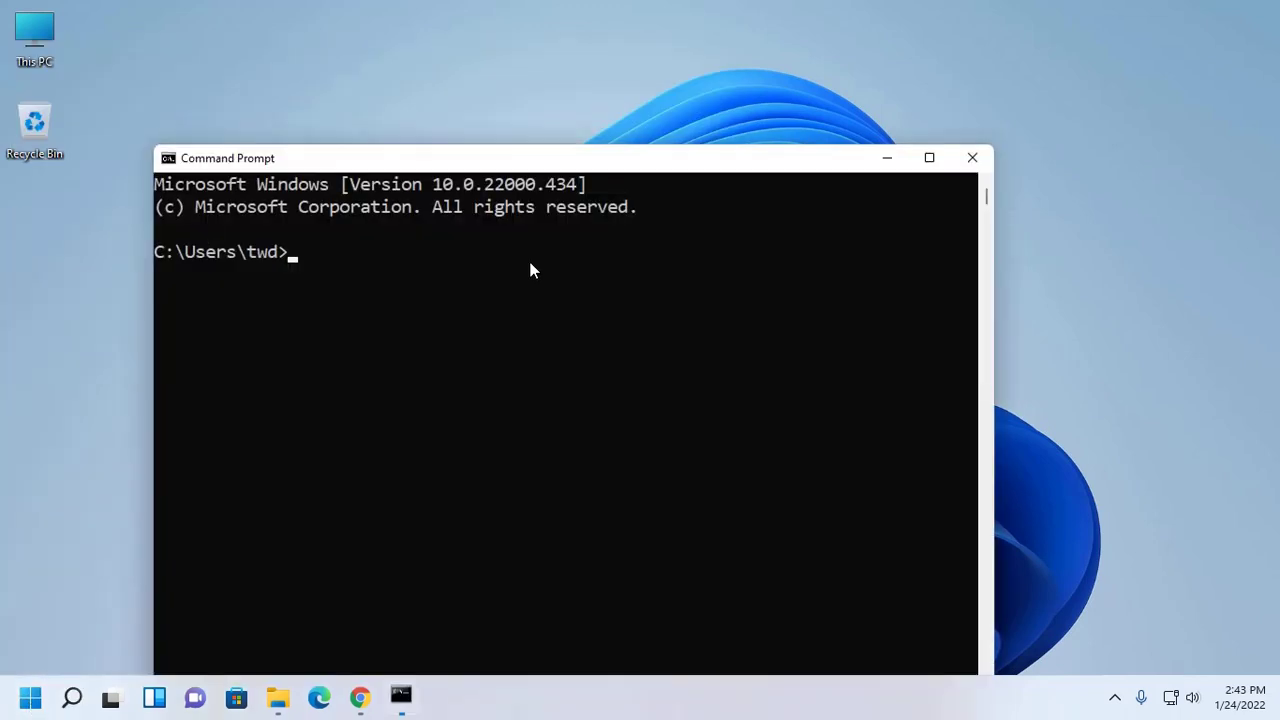
{"action": "left_click_drag", "start_coordinate": [800, 163], "coordinate": [802, 49]}
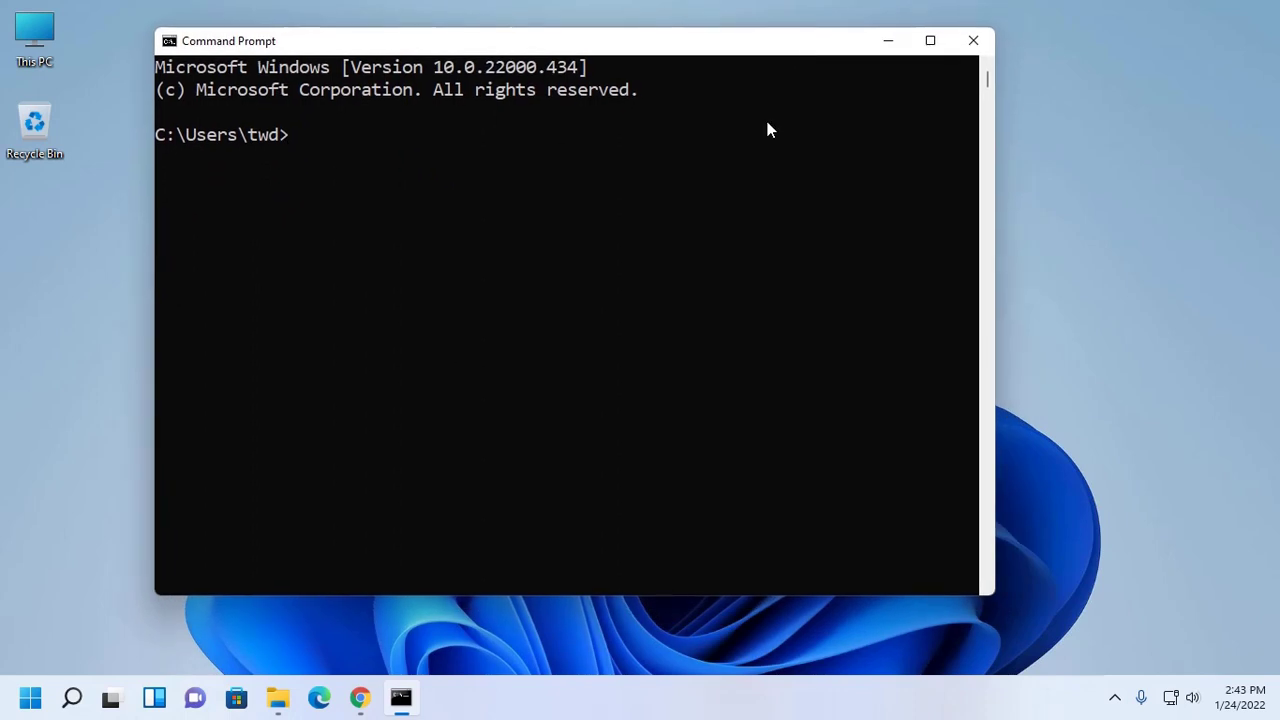
{"action": "type", "text": "java --version"}
{"action": "key", "text": "Return"}
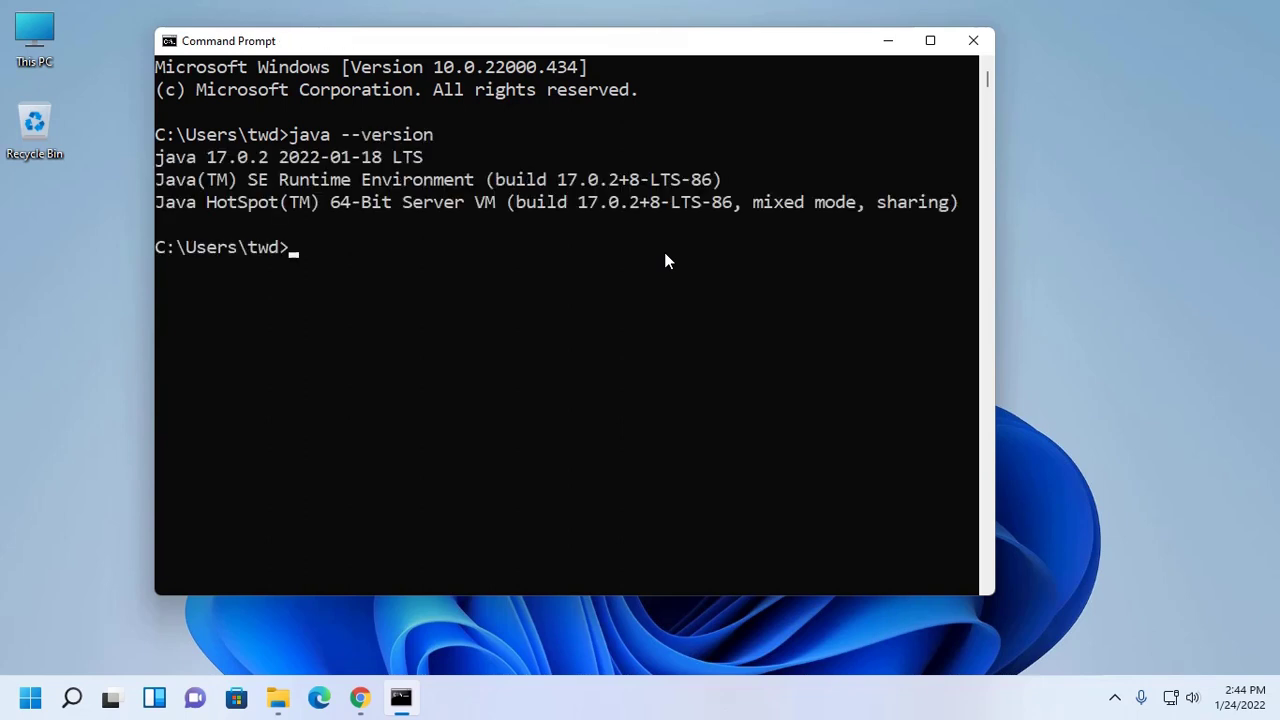
{"action": "left_click", "coordinate": [929, 39]}
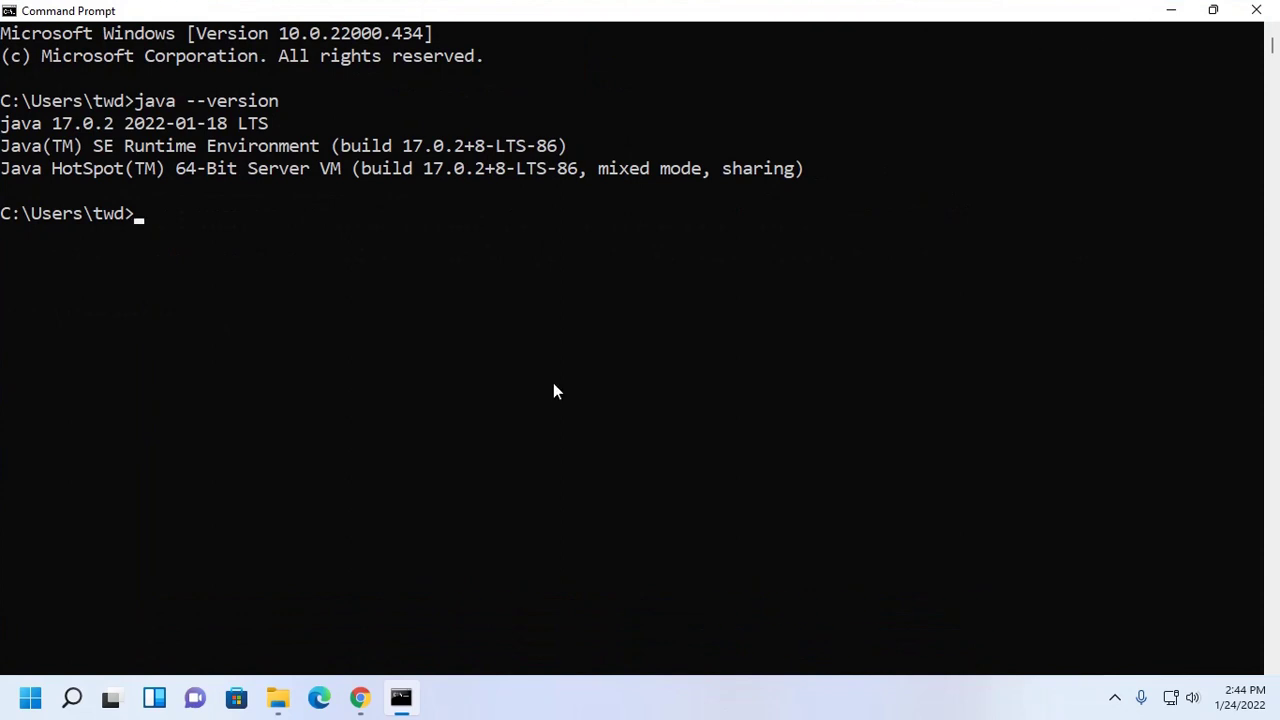
- Open Environment Variables and delete the Oracle javapath entry from the system Path
{"action": "left_click", "coordinate": [30, 697]}
{"action": "type", "text": "edit"}
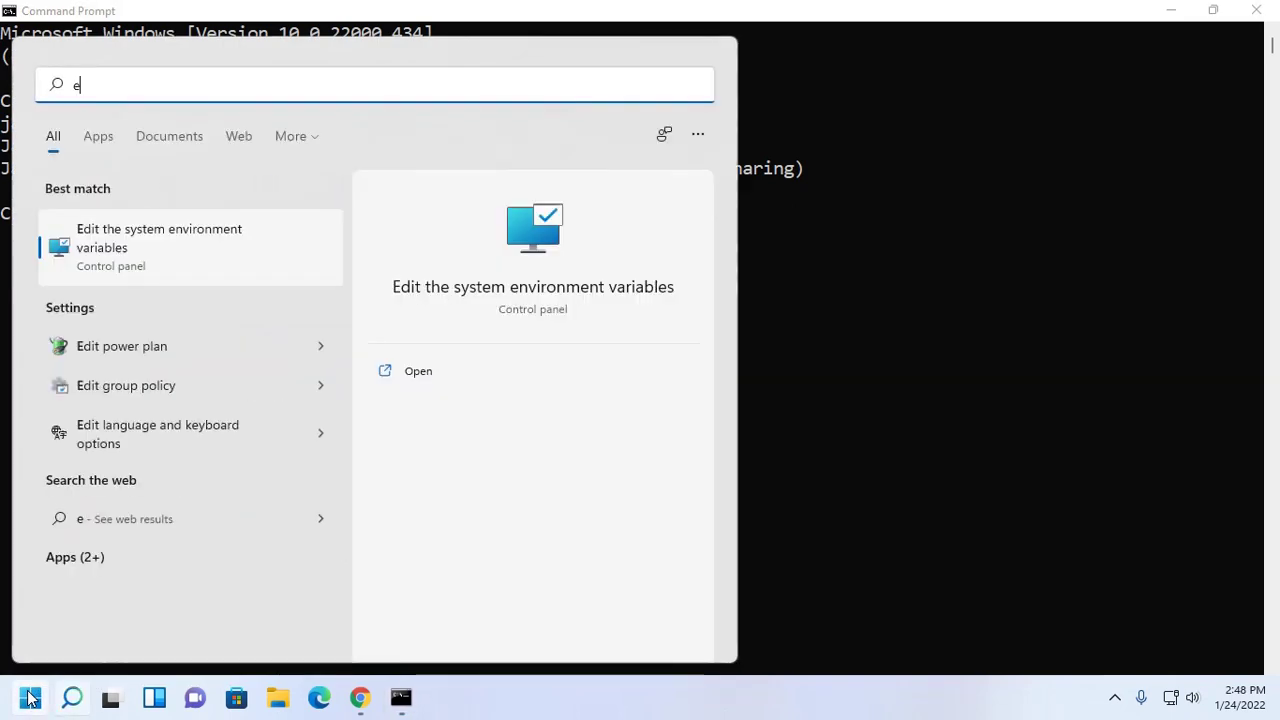
{"action": "left_click", "coordinate": [176, 247]}
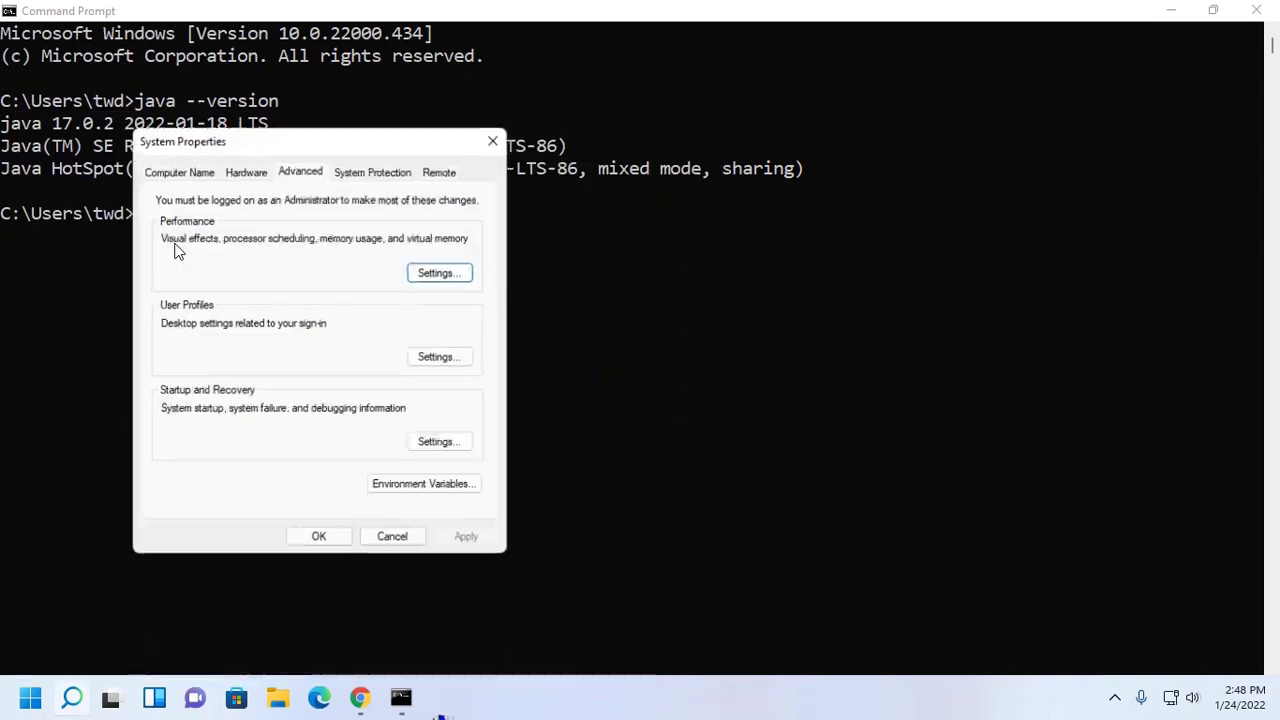
{"action": "left_click", "coordinate": [428, 485]}
{"action": "left_click", "coordinate": [395, 466]}
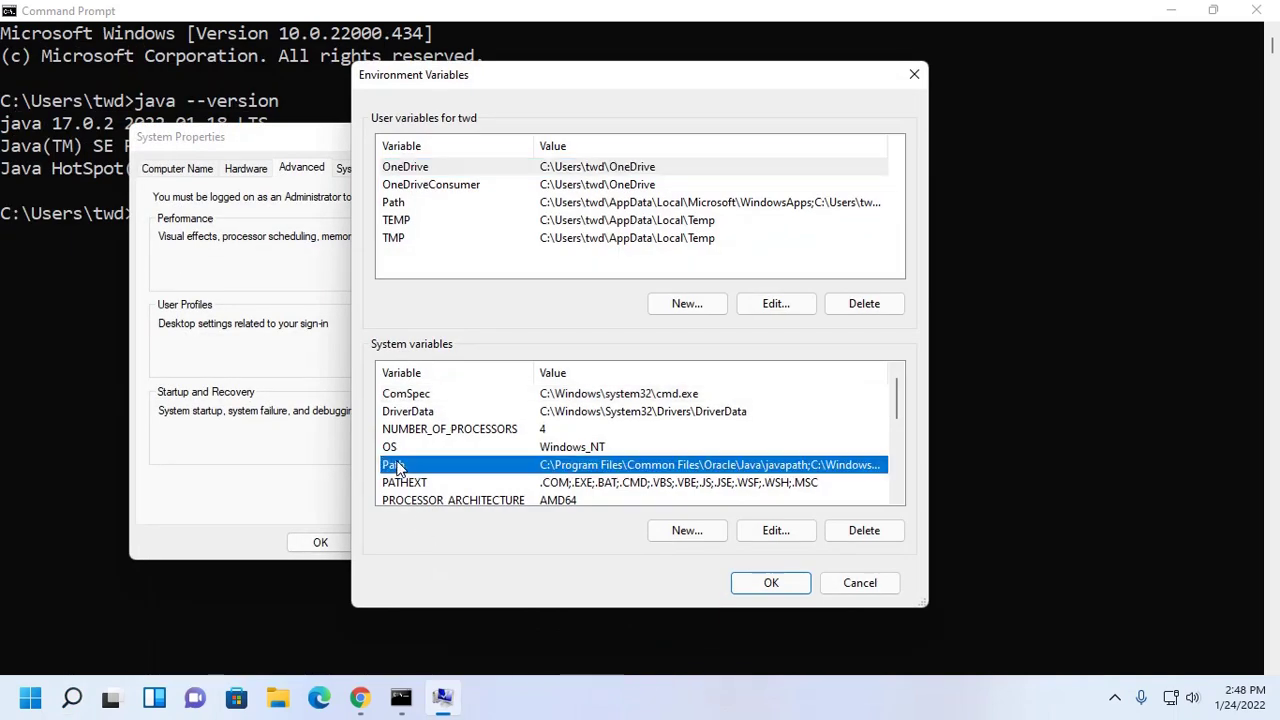
{"action": "left_click", "coordinate": [777, 530]}
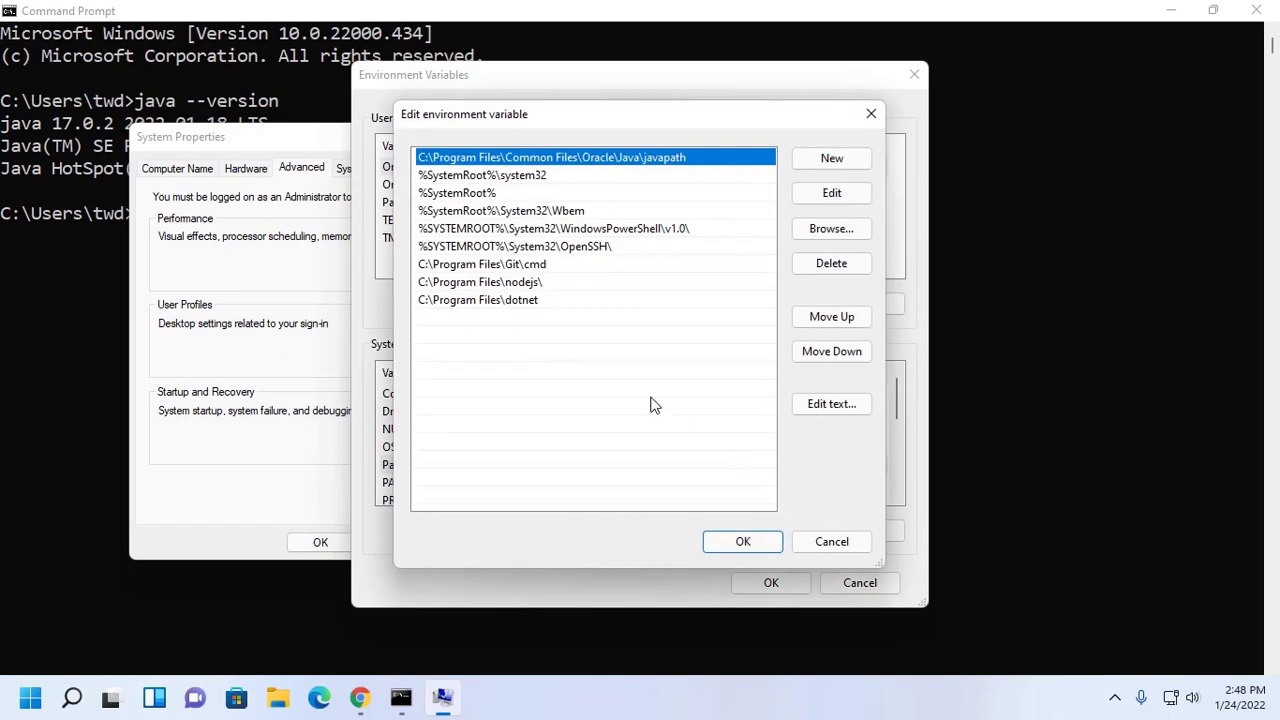
{"action": "left_click", "coordinate": [612, 151]}
{"action": "left_click", "coordinate": [834, 266]}
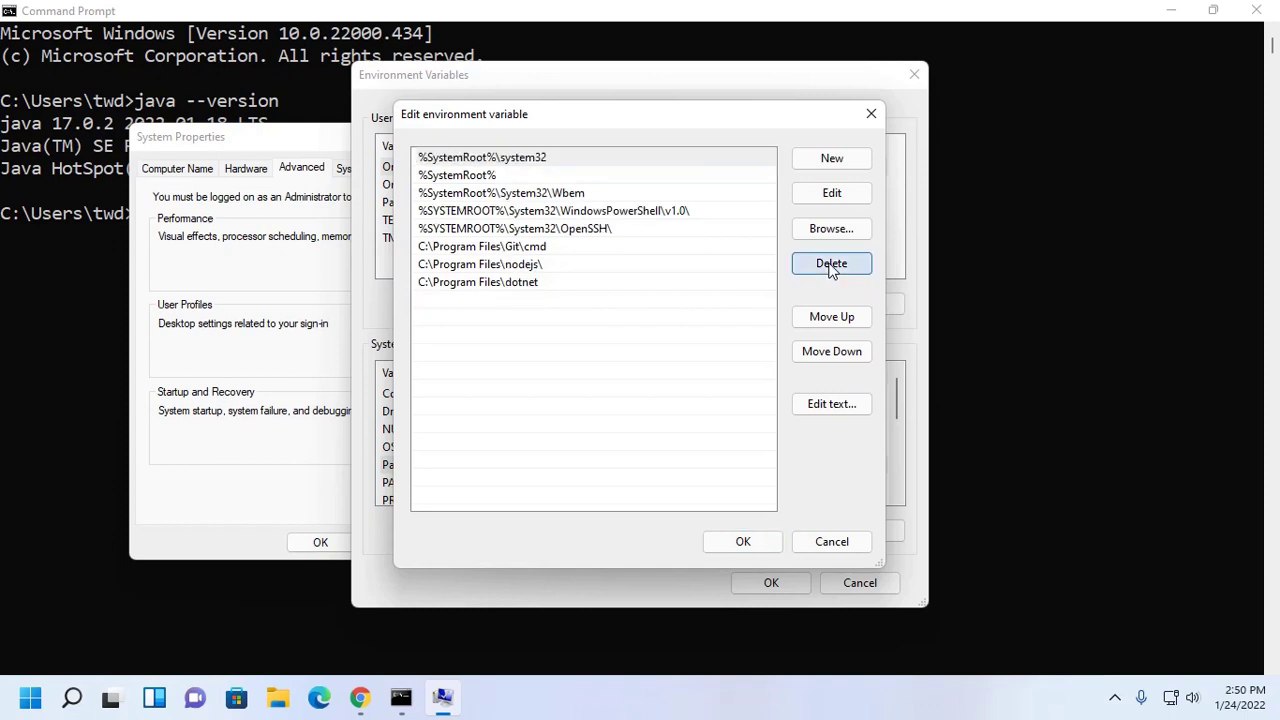
{"action": "left_click", "coordinate": [743, 541]}
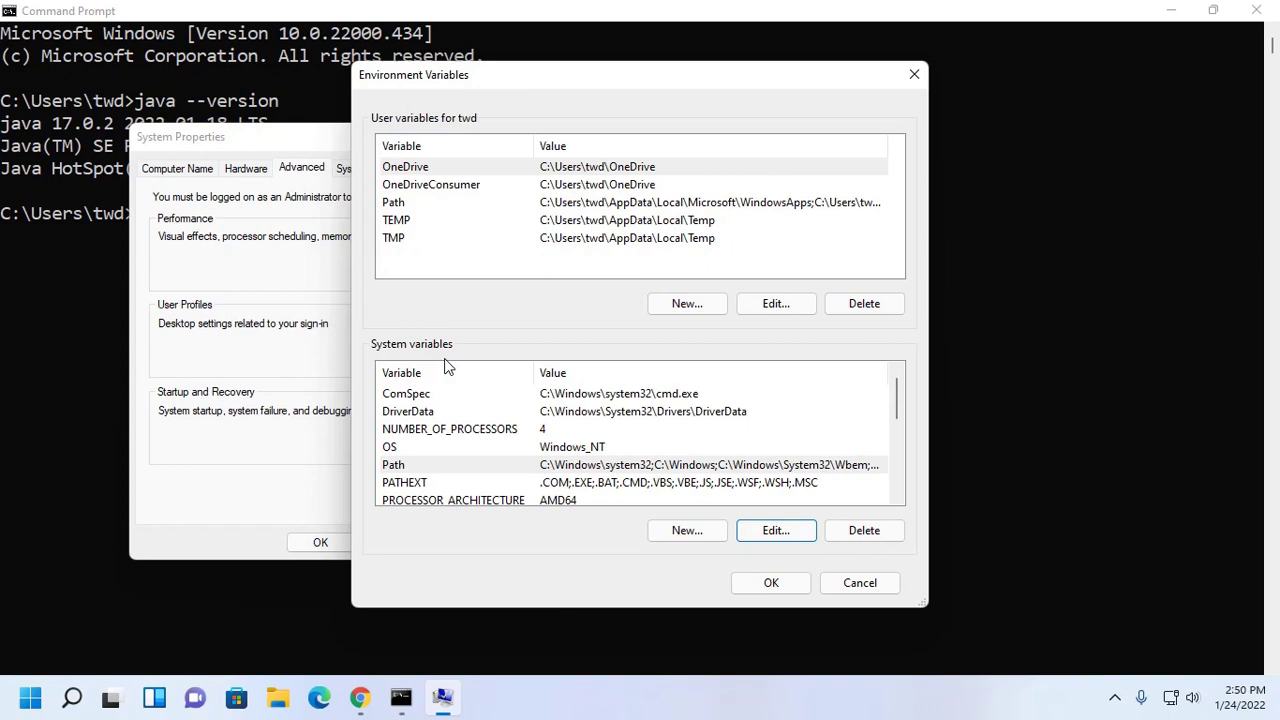
- Create a new system variable named JAVA_HOME
{"action": "left_click", "coordinate": [692, 530]}
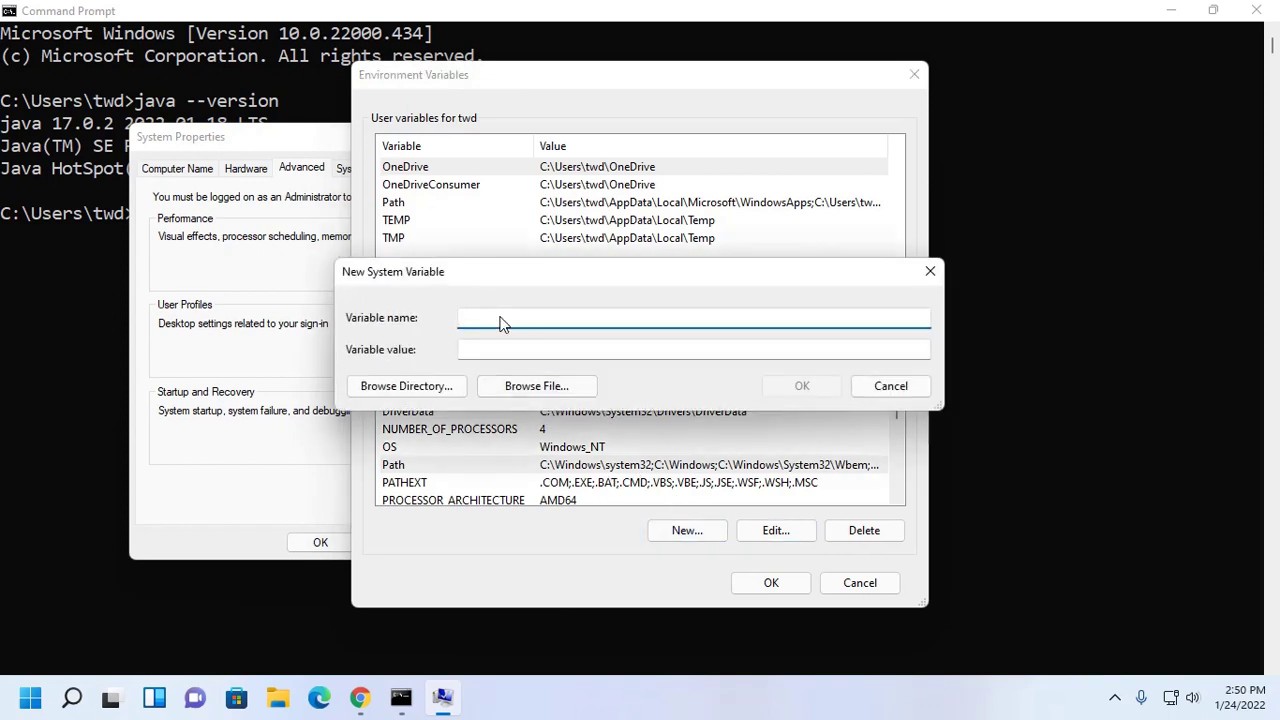
{"action": "type", "text": "JAVA_HOME"}
- Browse File Explorer to C:\Program Files\Java\jdk-17.0.2
{"action": "left_click", "coordinate": [504, 353]}
{"action": "left_click", "coordinate": [280, 697]}
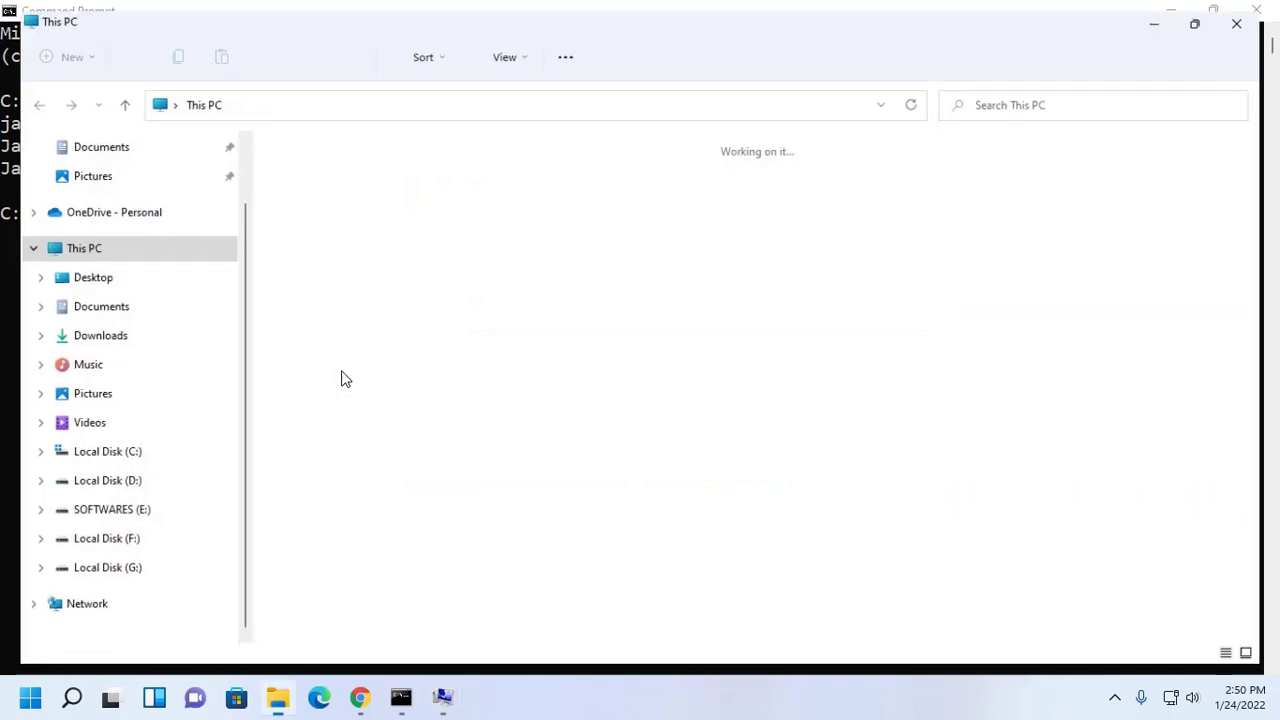
{"action": "left_click", "coordinate": [340, 315]}
{"action": "double_click", "coordinate": [340, 315]}
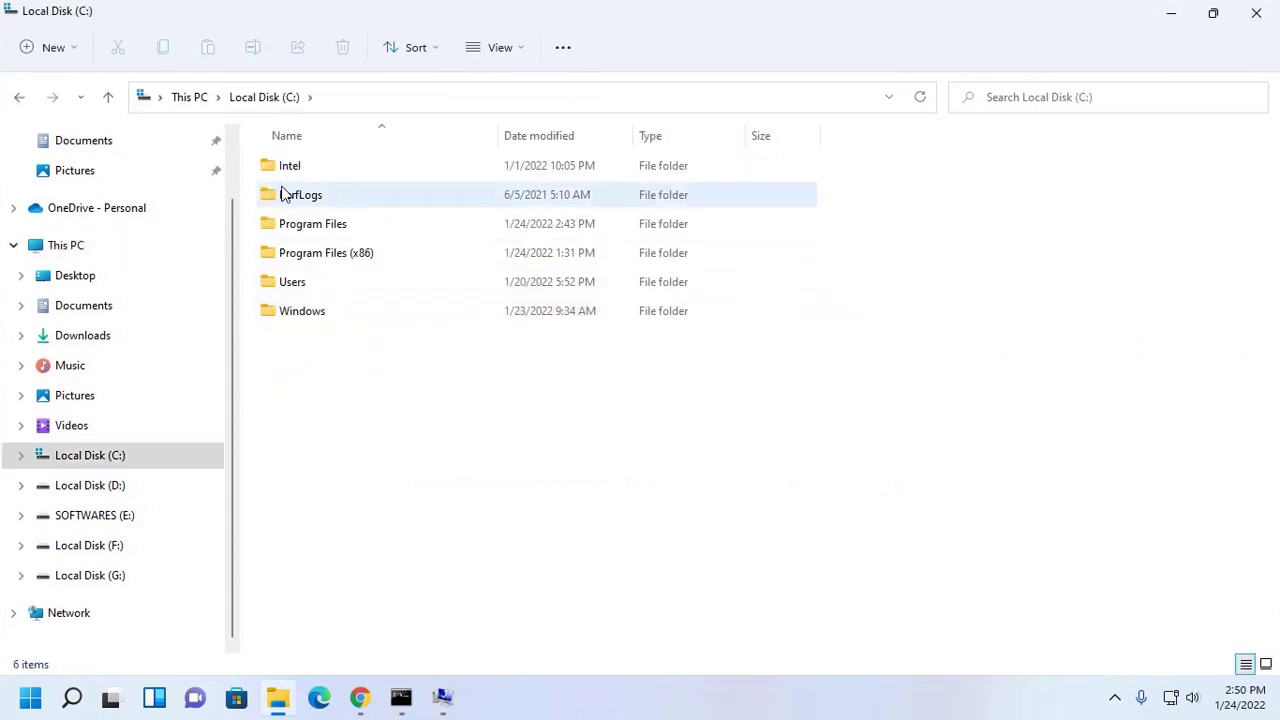
{"action": "double_click", "coordinate": [337, 230]}
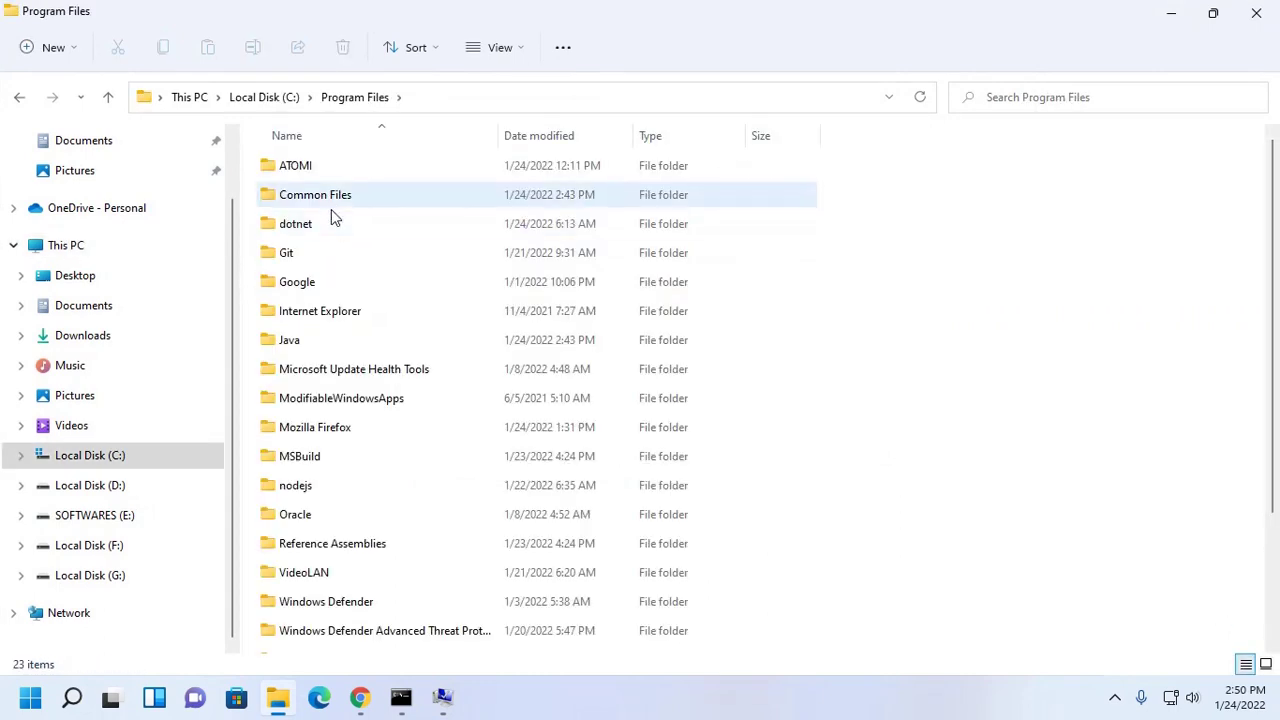
{"action": "double_click", "coordinate": [309, 341]}
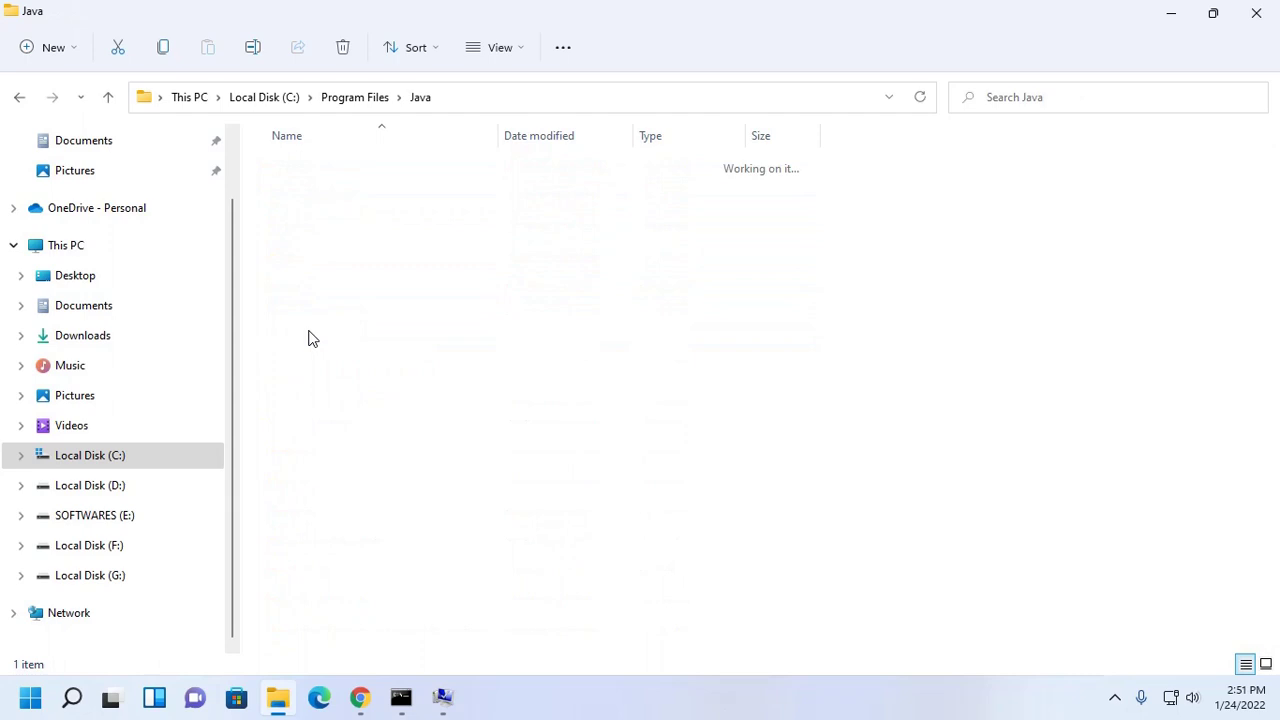
{"action": "left_click", "coordinate": [311, 177]}
{"action": "double_click", "coordinate": [311, 177]}
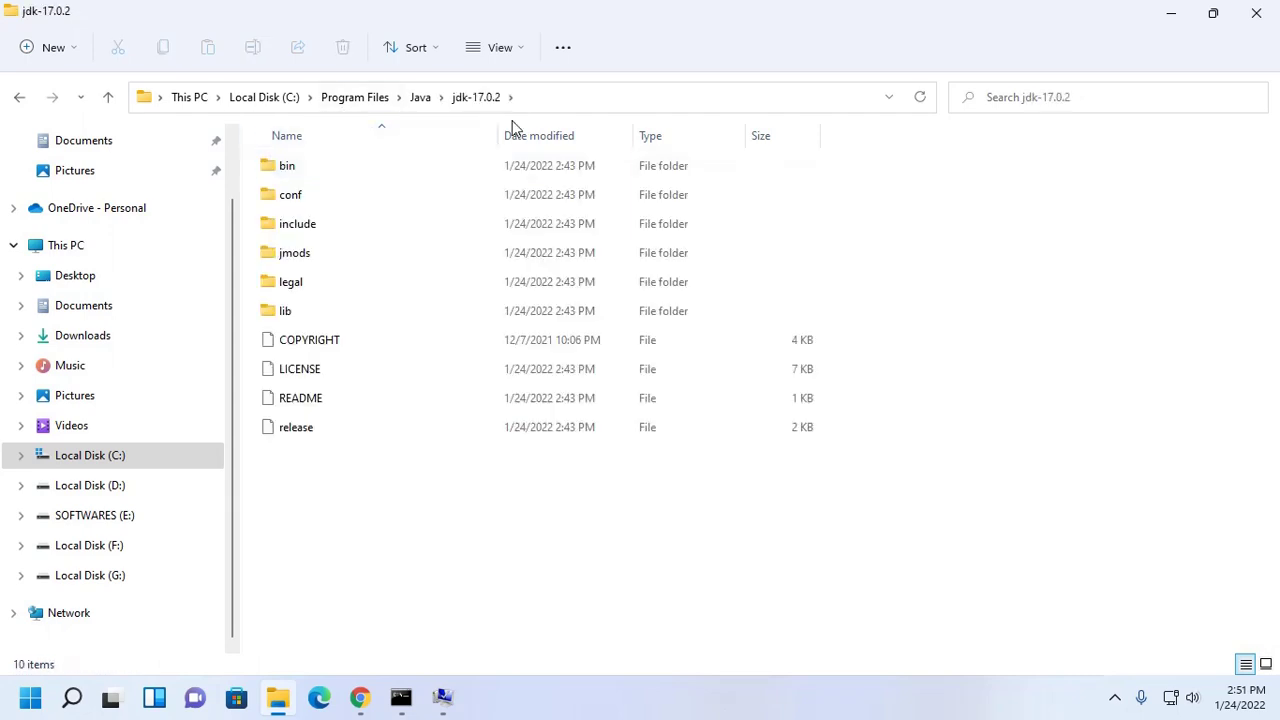
- Copy the jdk-17.0.2 folder path from the address bar
{"action": "left_click", "coordinate": [431, 101]}
{"action": "left_click", "coordinate": [346, 97]}
{"action": "left_click_drag", "start_coordinate": [346, 97], "coordinate": [155, 97]}
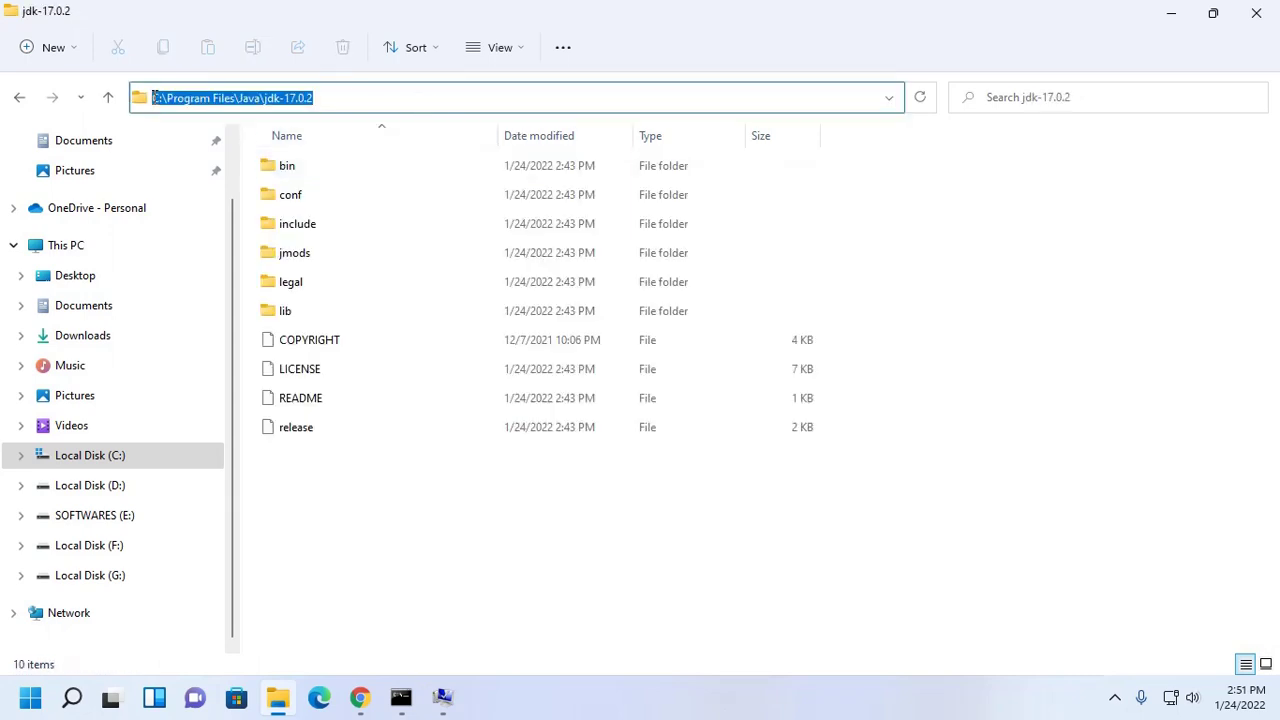
{"action": "key", "text": "ctrl+c"}
- Set JAVA_HOME's value to C:\Program Files\Java\jdk-17.0.2 and save the variable
{"action": "left_click", "coordinate": [452, 534]}
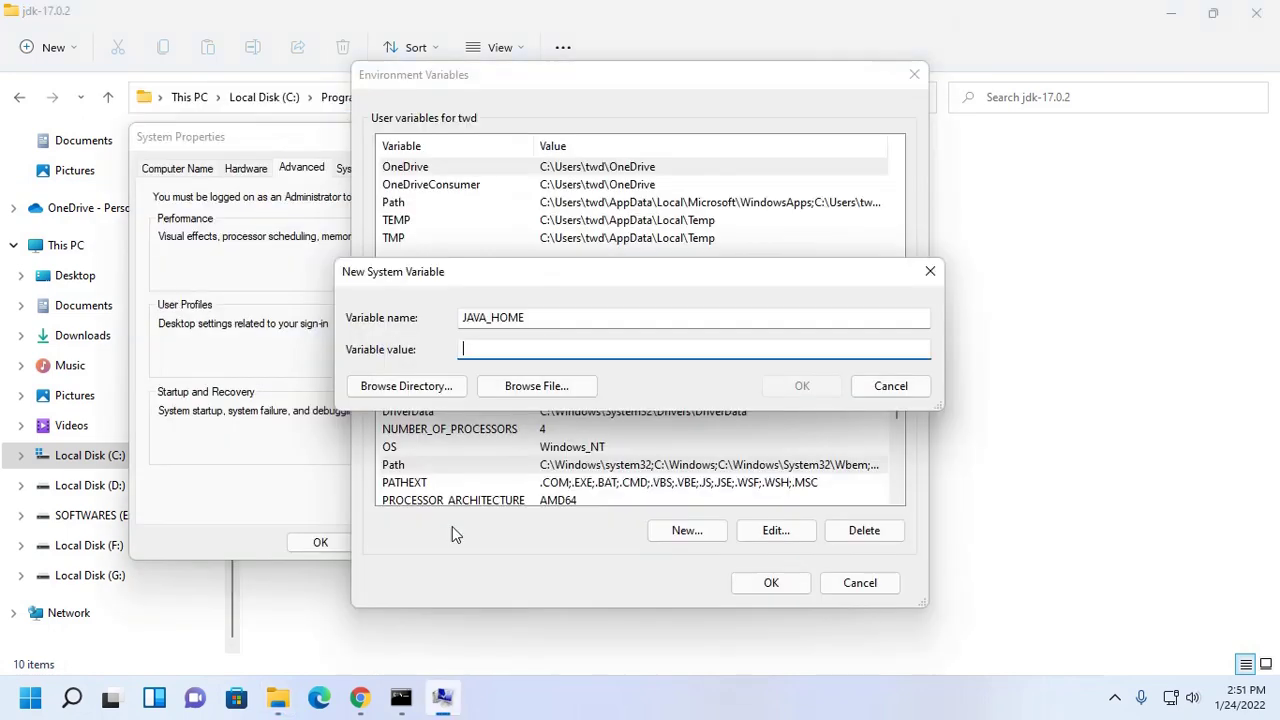
{"action": "key", "text": "ctrl+v"}
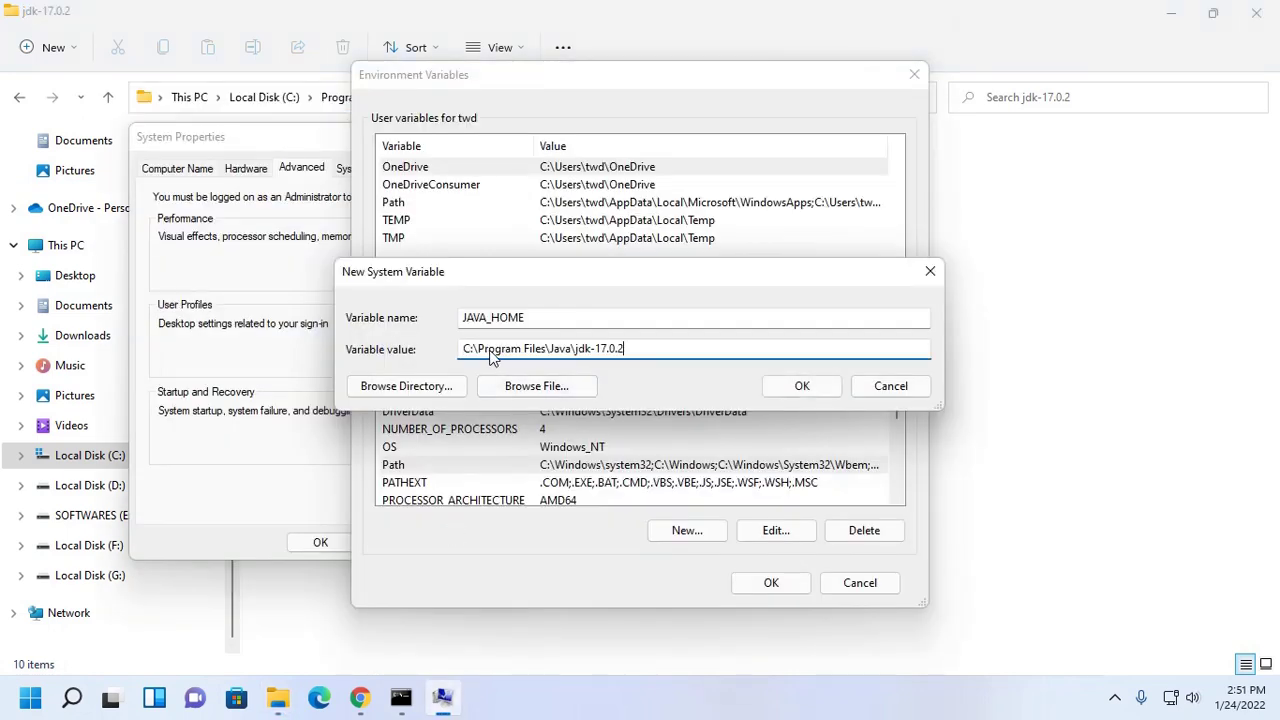
{"action": "left_click", "coordinate": [802, 386]}
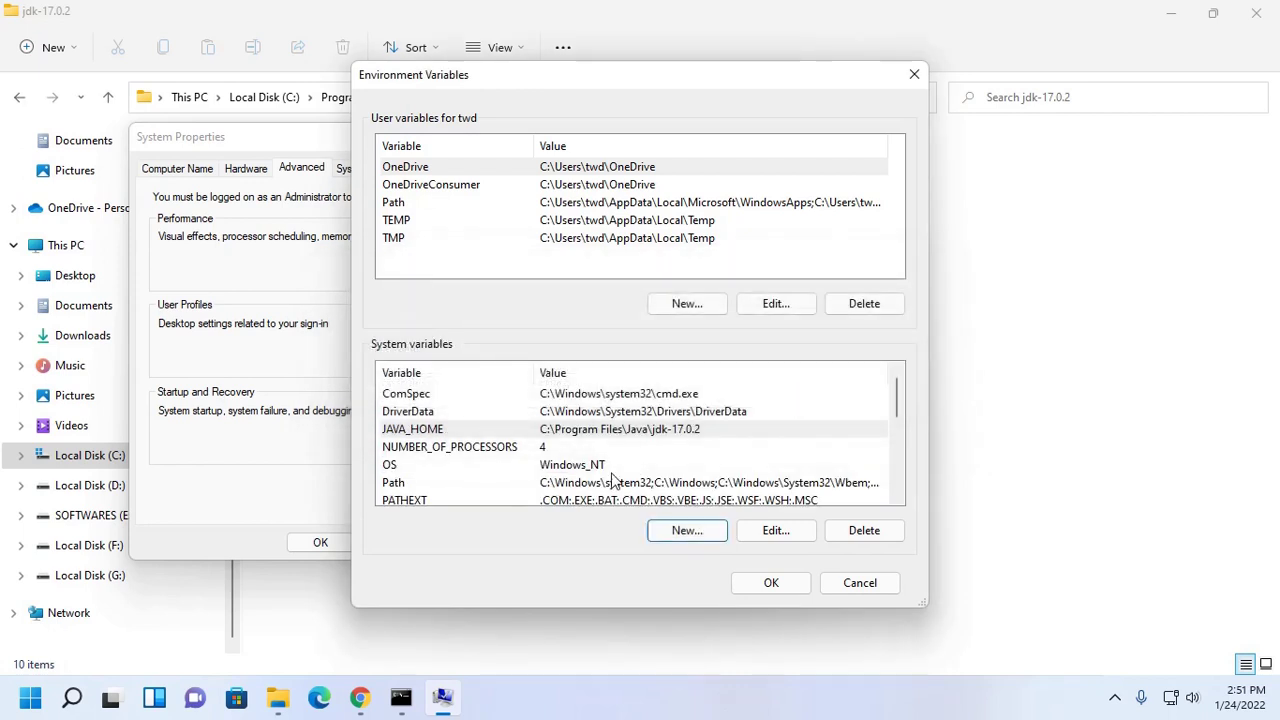
- Add %JAVA_HOME%\bin as a new system Path entry and close Environment Variables
{"action": "left_click", "coordinate": [395, 483]}
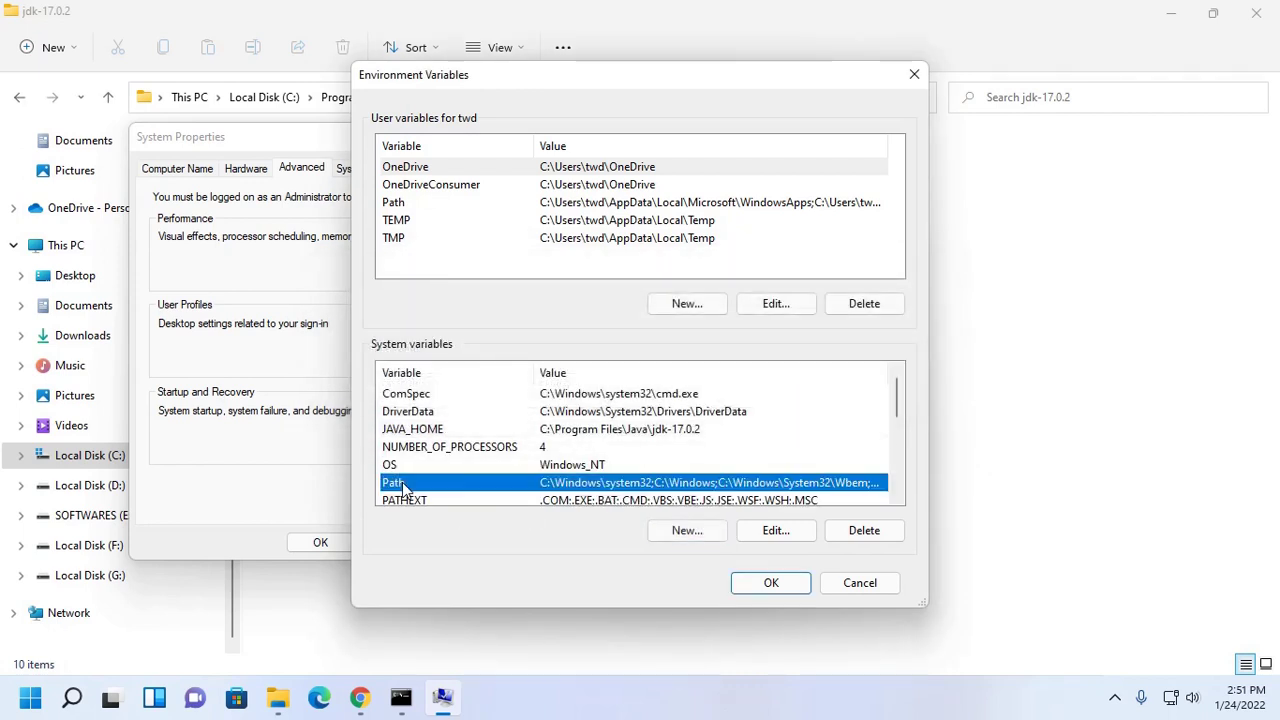
{"action": "left_click", "coordinate": [776, 530]}
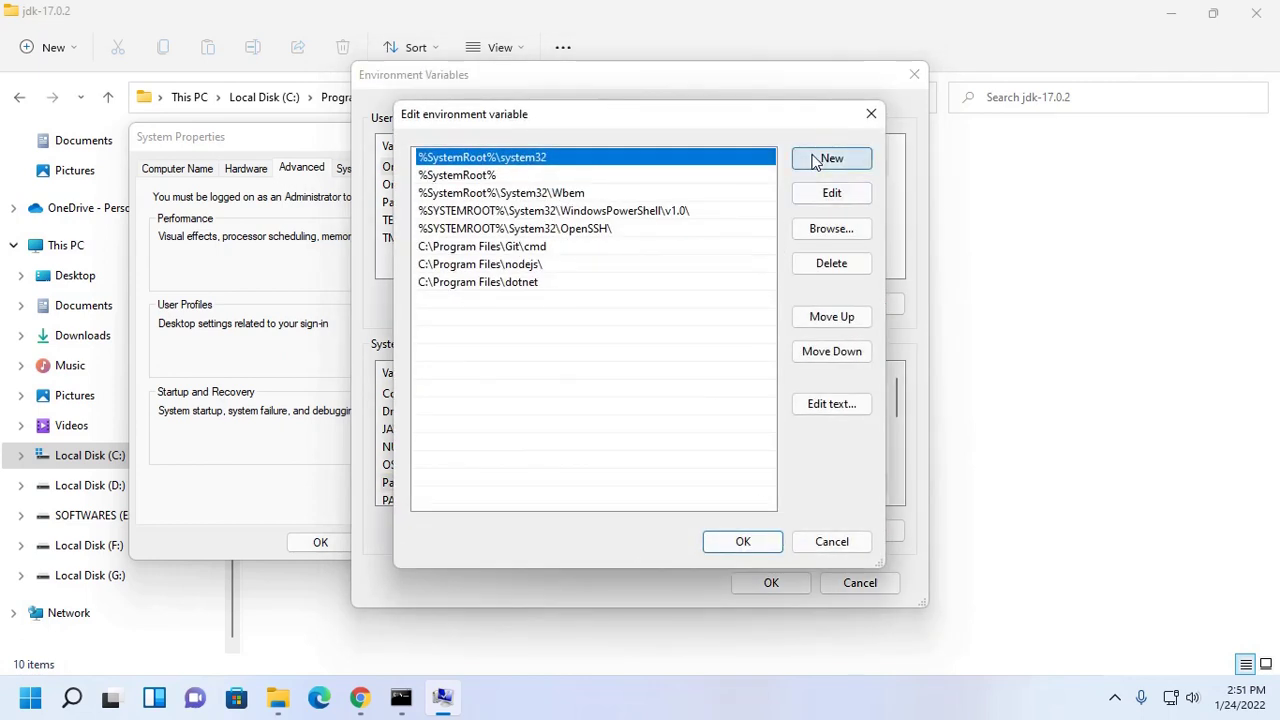
{"action": "left_click", "coordinate": [815, 162]}
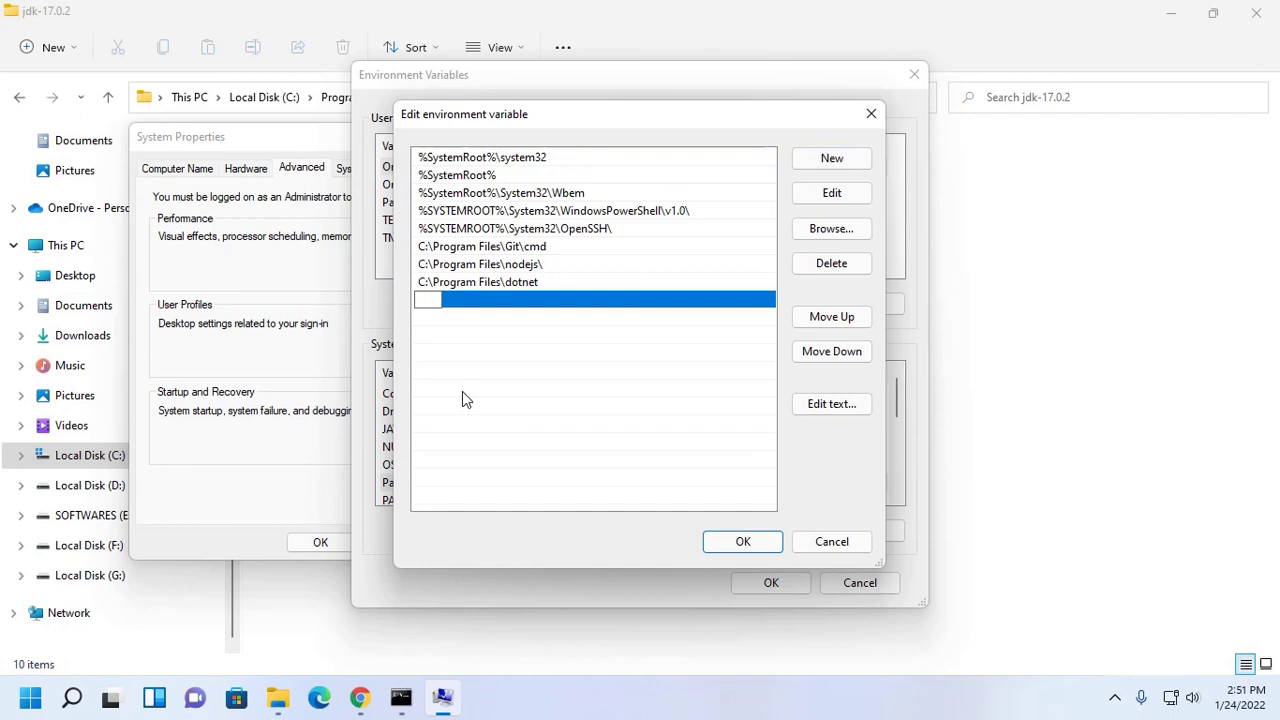
{"action": "type", "text": "%JAVA_HOM"}
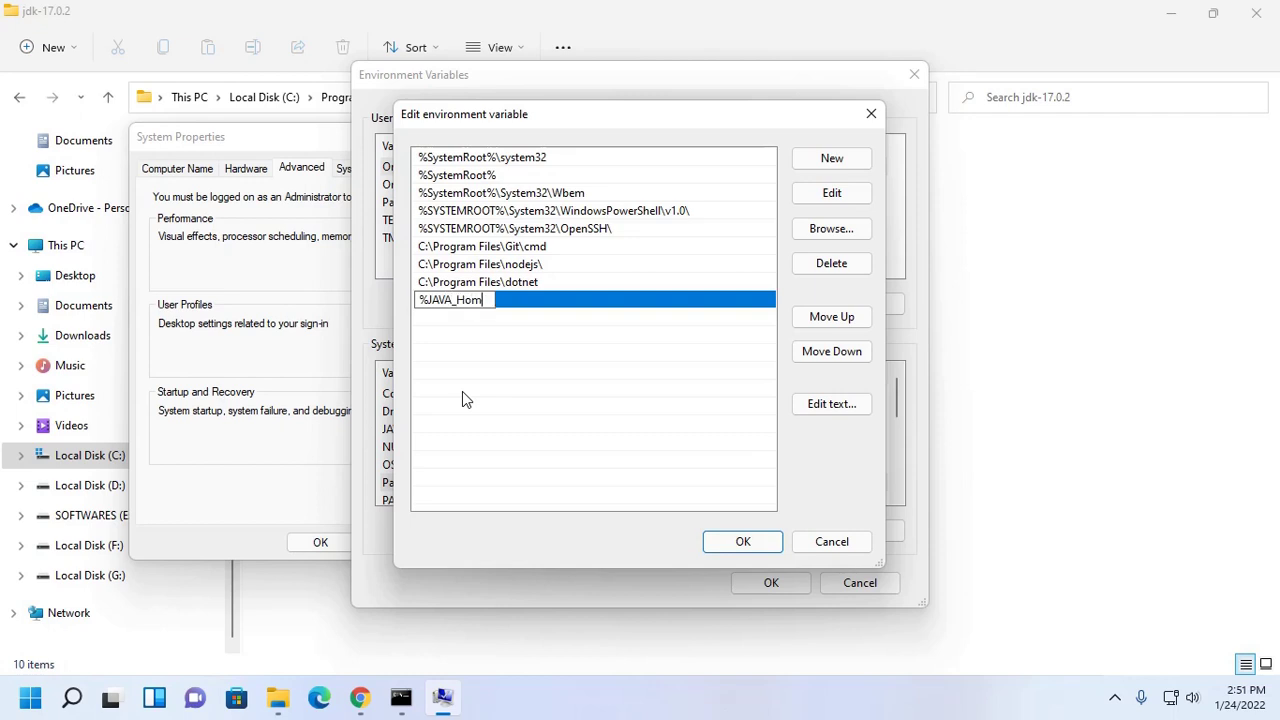
{"action": "key", "text": "BackSpace"}
{"action": "key", "text": "BackSpace"}
{"action": "type", "text": "OME%\\bin"}
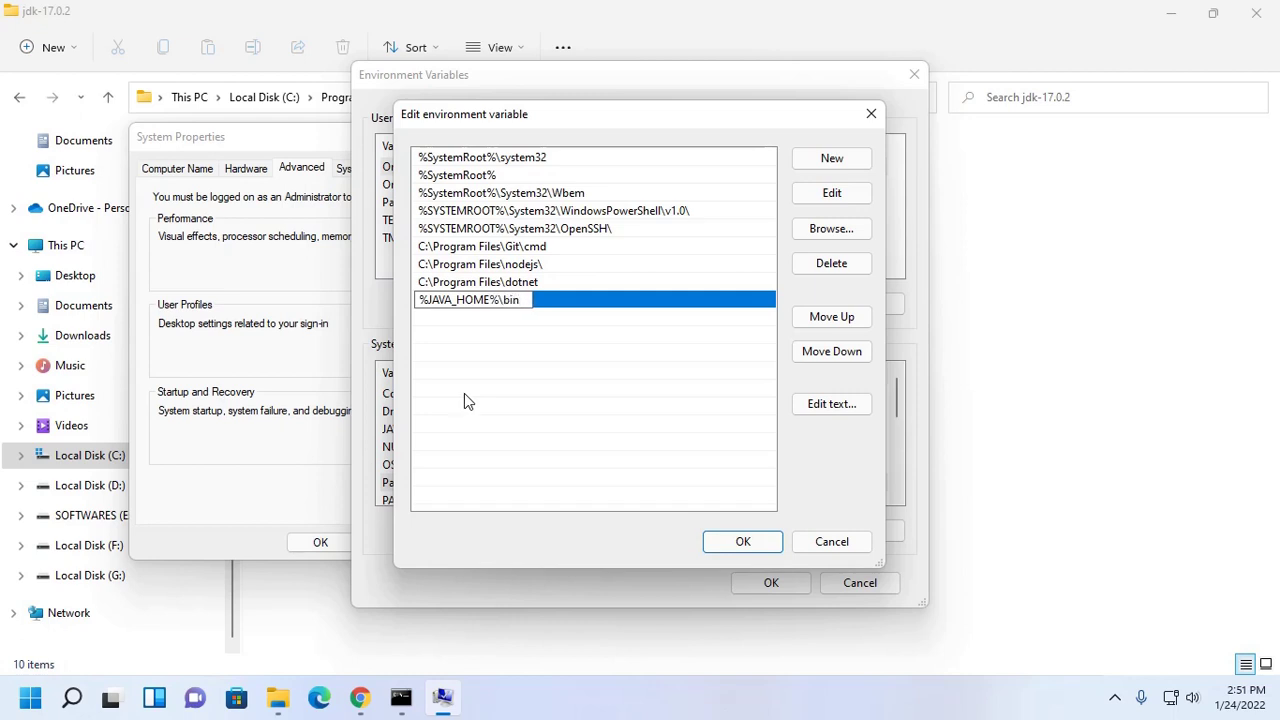
{"action": "left_click", "coordinate": [740, 540]}
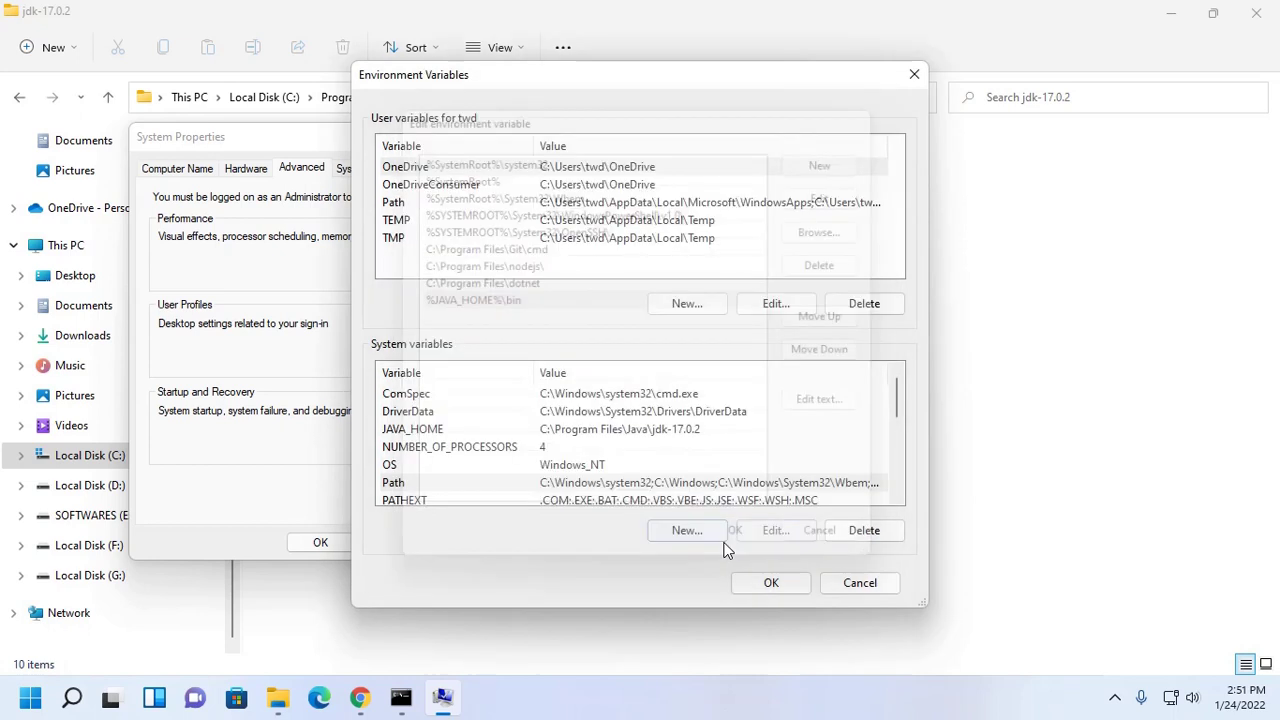
{"action": "left_click", "coordinate": [760, 580]}
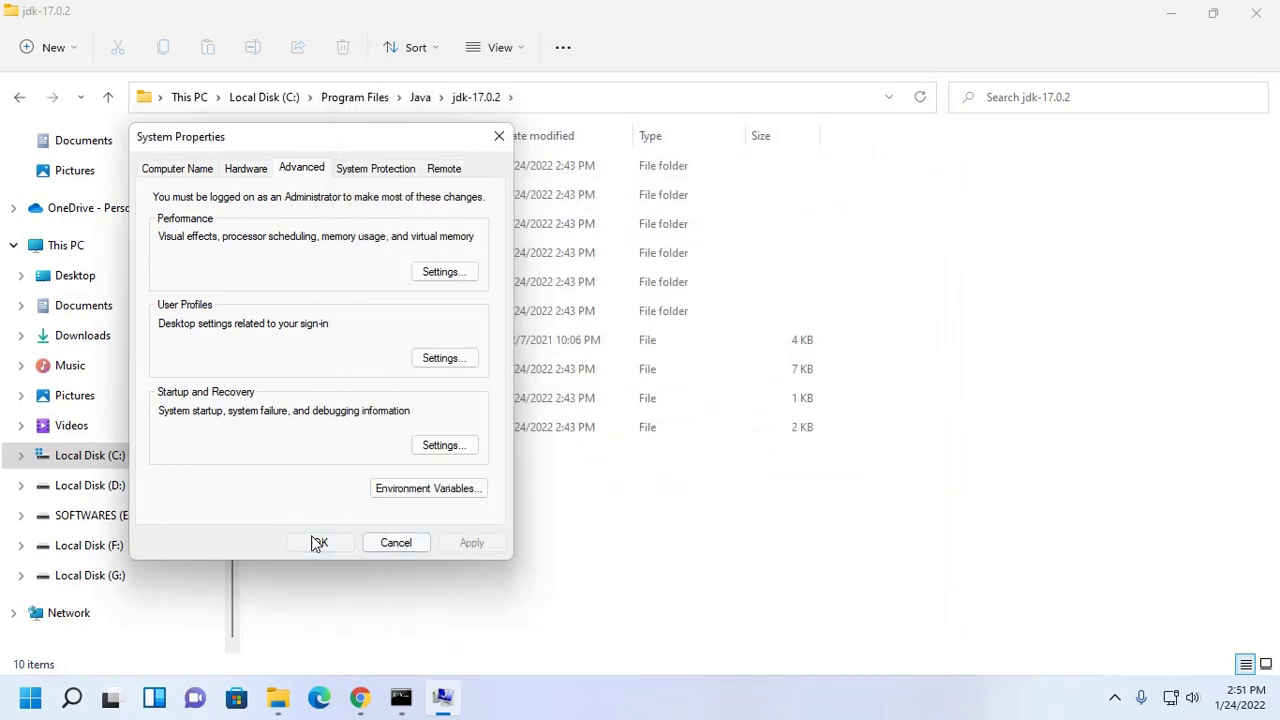
- Close System Properties and the old Command Prompt, then open a fresh maximized Command Prompt
{"action": "left_click", "coordinate": [320, 542]}
{"action": "left_click", "coordinate": [1171, 12]}
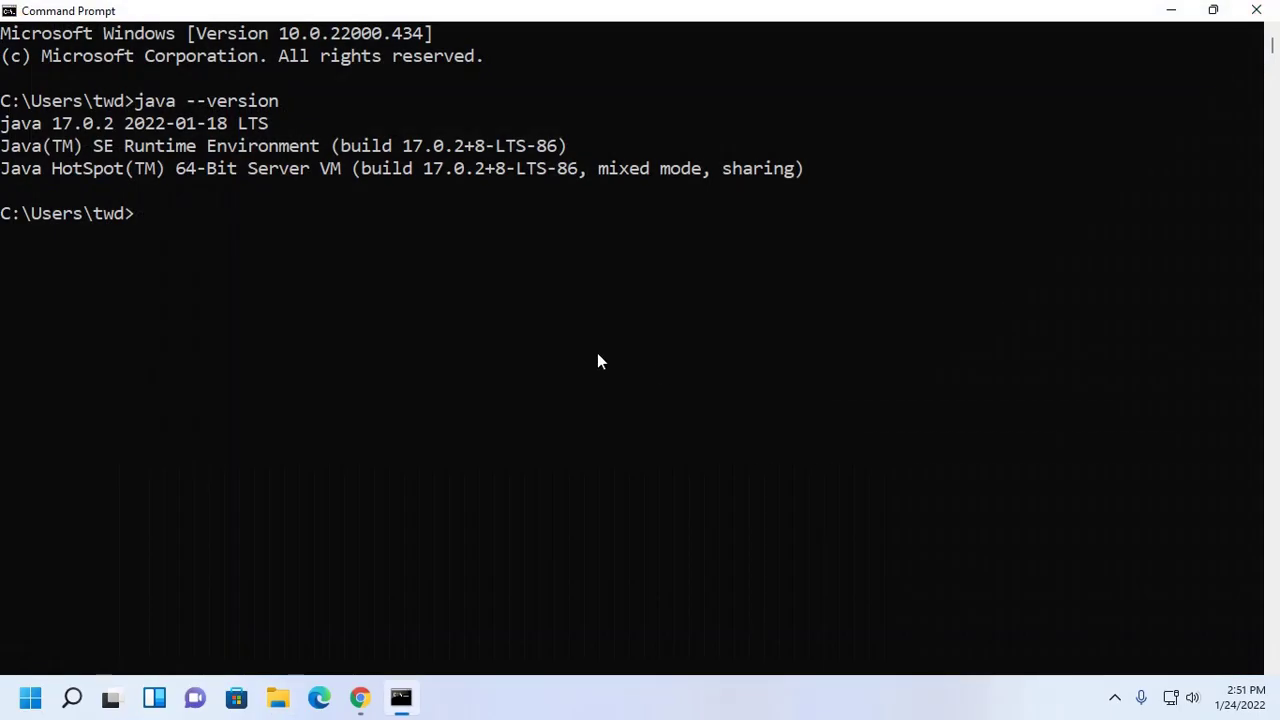
{"action": "left_click", "coordinate": [1257, 10]}
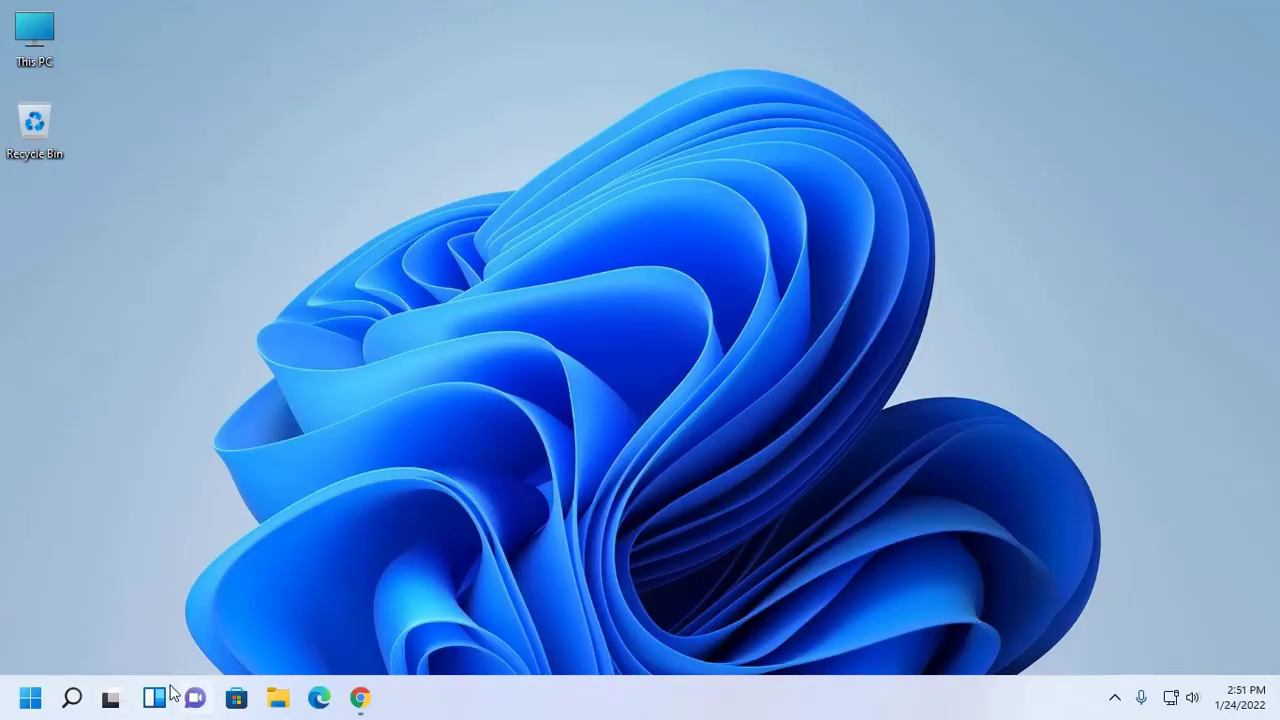
{"action": "left_click", "coordinate": [28, 698]}
{"action": "type", "text": "cmd"}
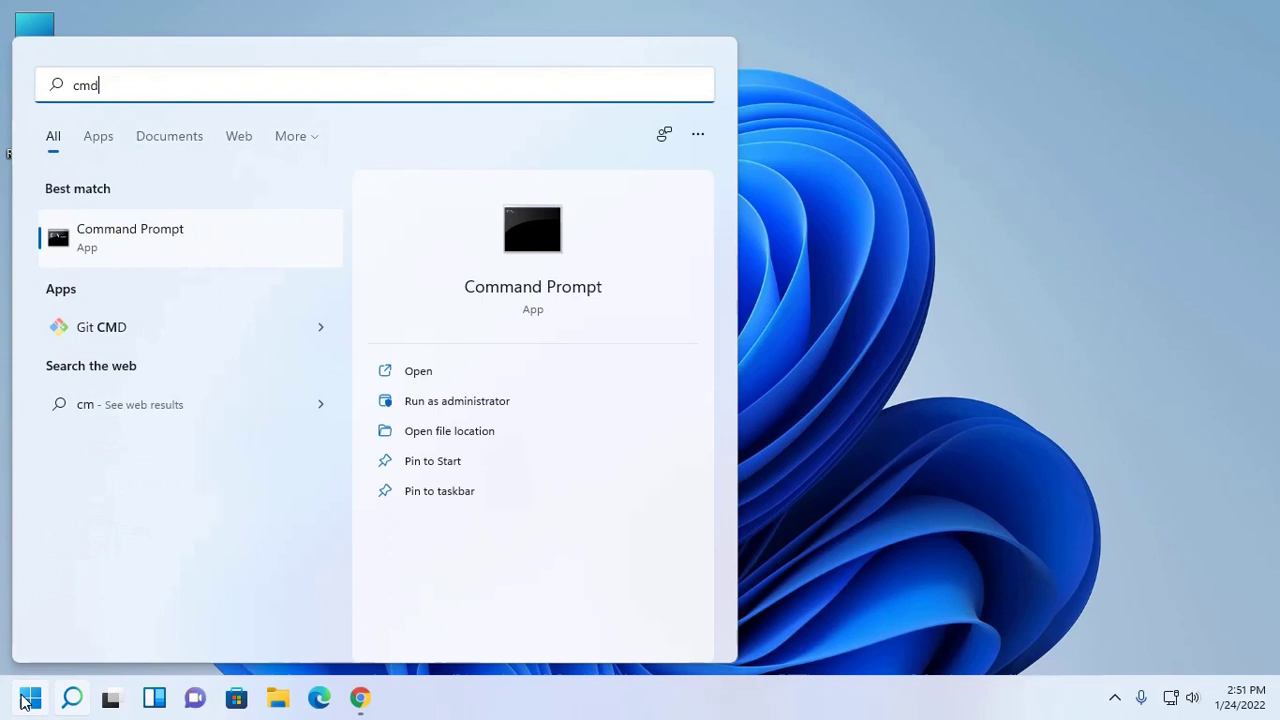
{"action": "left_click", "coordinate": [140, 238]}
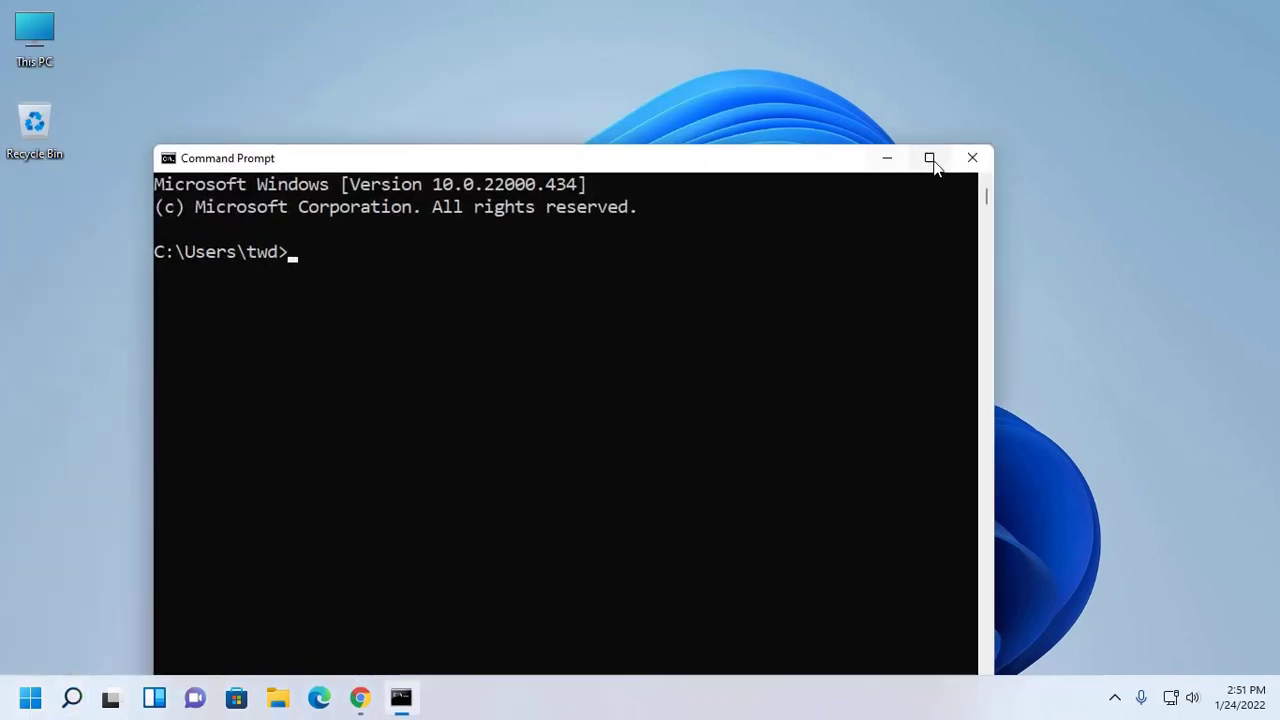
{"action": "left_click", "coordinate": [928, 156]}
- Run java --version and javac --version to confirm both report 17.0.2
{"action": "type", "text": "java --"}
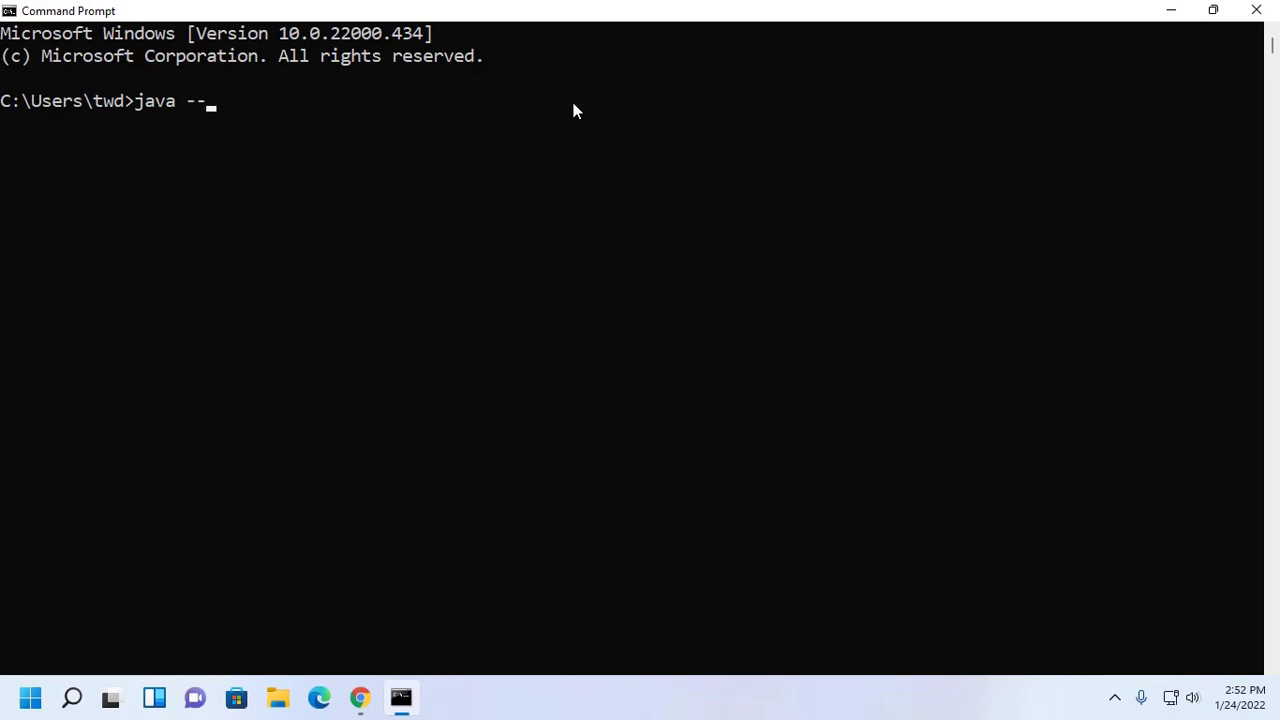
{"action": "type", "text": "version"}
{"action": "key", "text": "Return"}
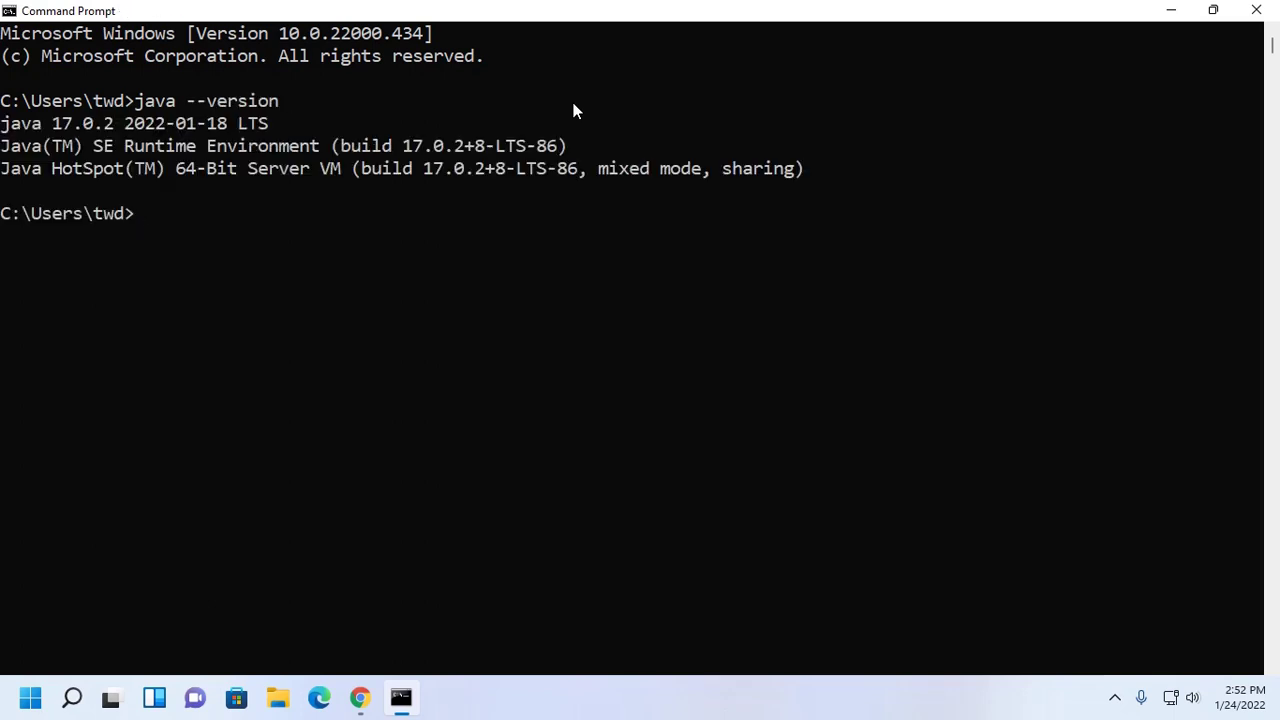
{"action": "key", "text": "Up"}
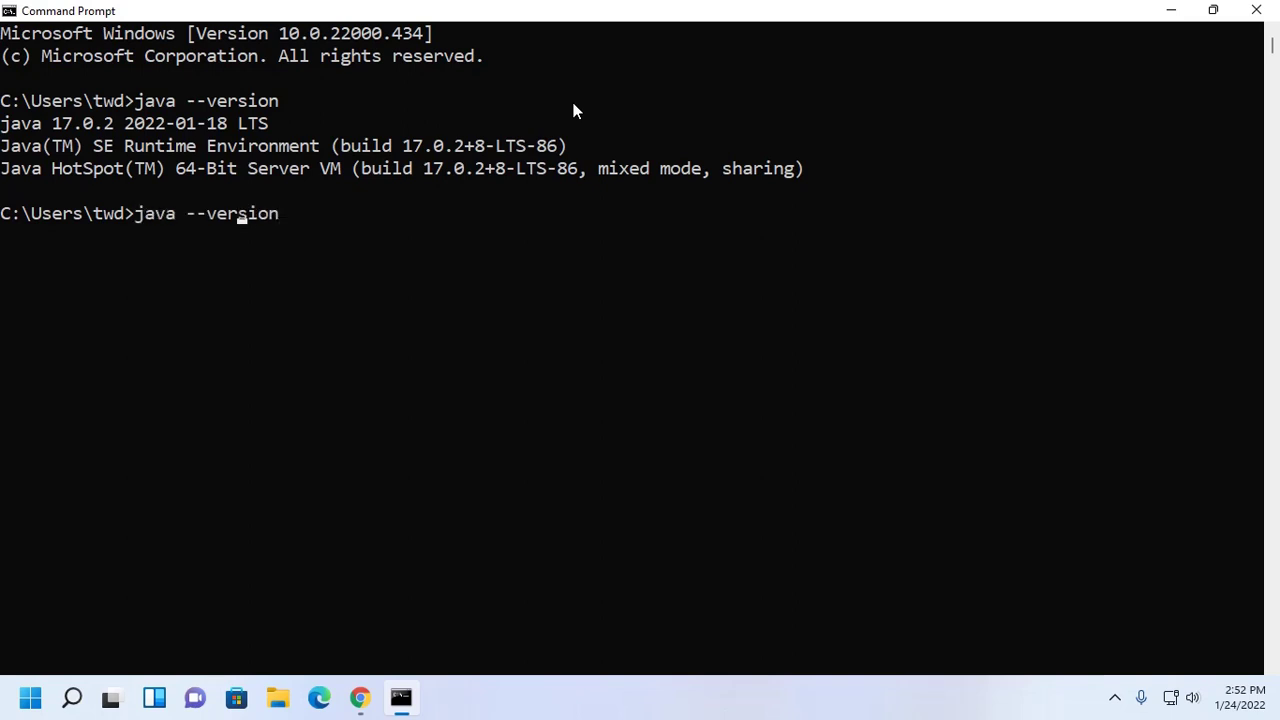
{"action": "key", "text": "Left"}
{"action": "key", "text": "Left"}
{"action": "key", "text": "Left"}
{"action": "key", "text": "Left"}
{"action": "key", "text": "Left"}
{"action": "key", "text": "Left"}
{"action": "type", "text": "c"}
{"action": "key", "text": "Return"}
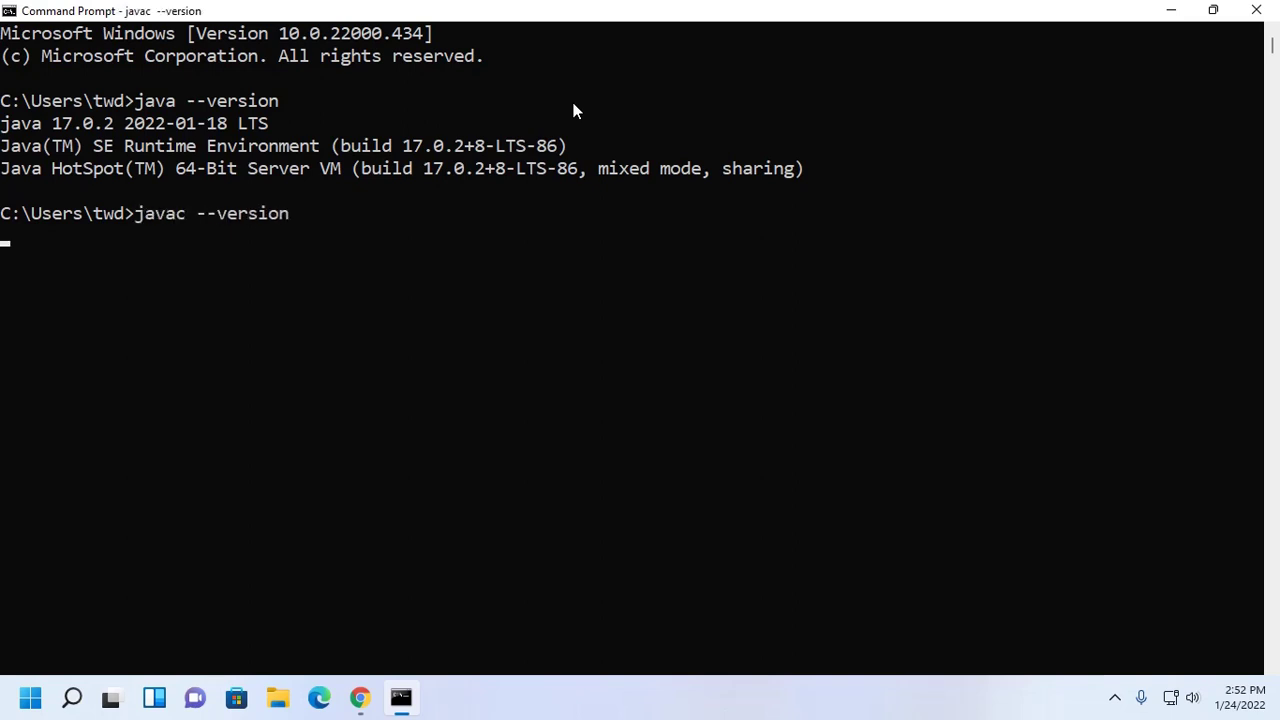